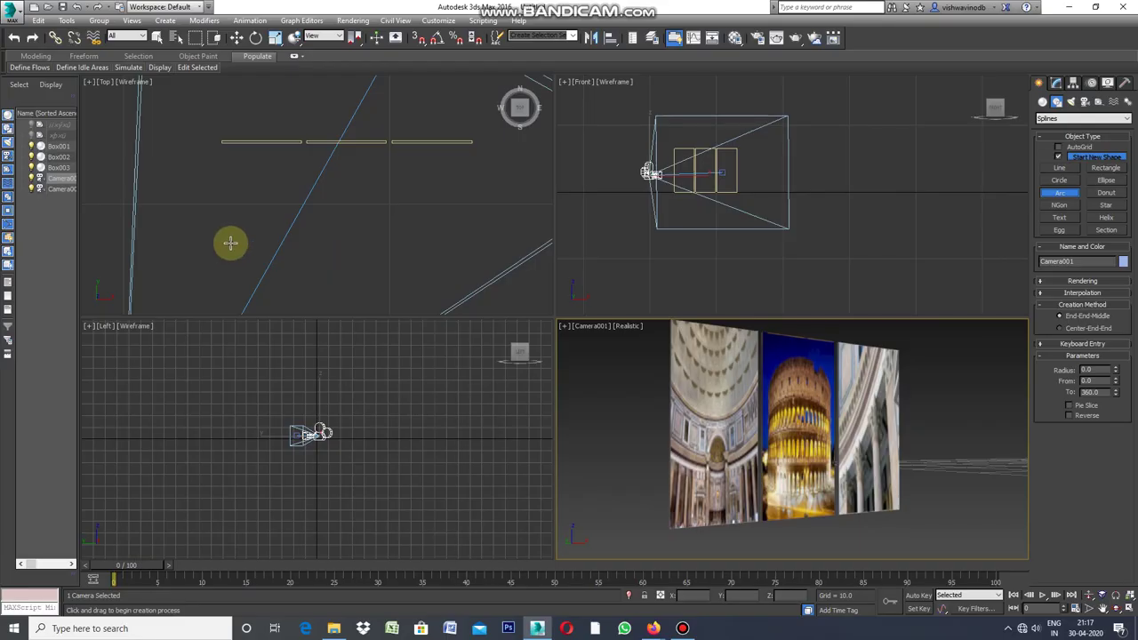
# Draw an arc spline, Arc001, in the Top view below the three photo panels
pyautogui.moveTo(225, 242)
pyautogui.mouseDown()
pyautogui.moveTo(279, 233)
pyautogui.moveTo(304, 244)
pyautogui.mouseUp()
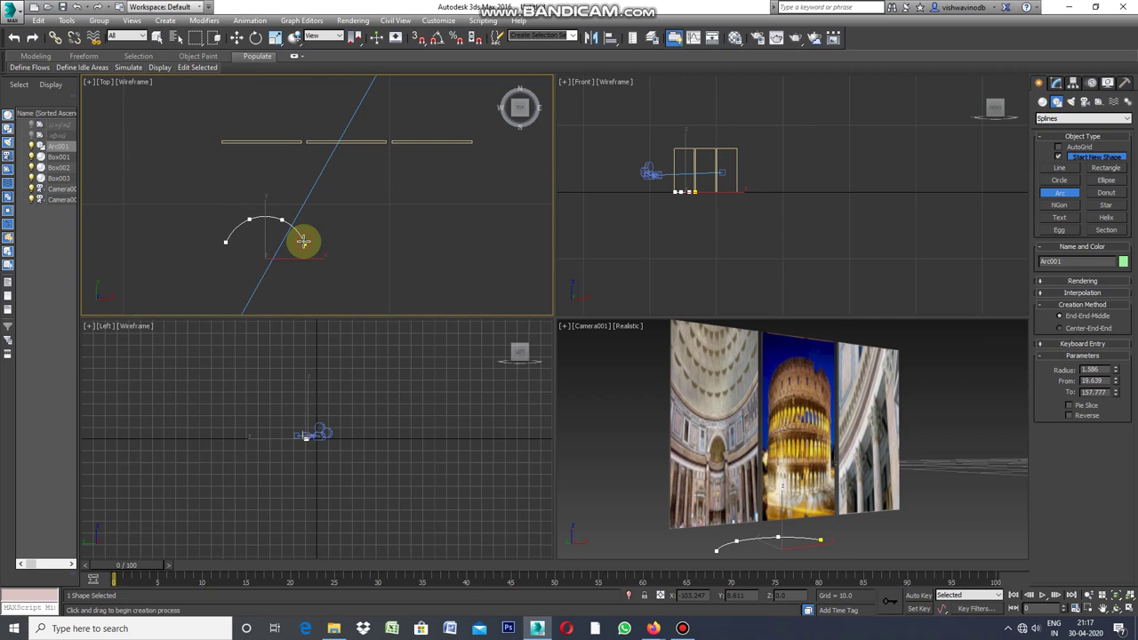
pyautogui.click(304, 241)
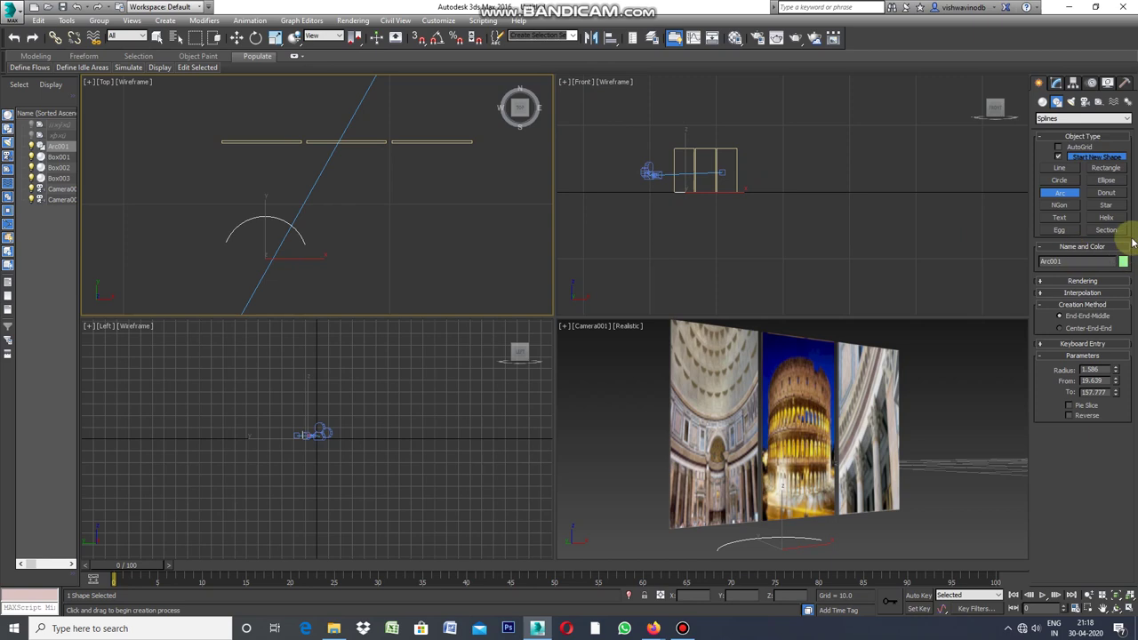
pyautogui.click(1062, 169)
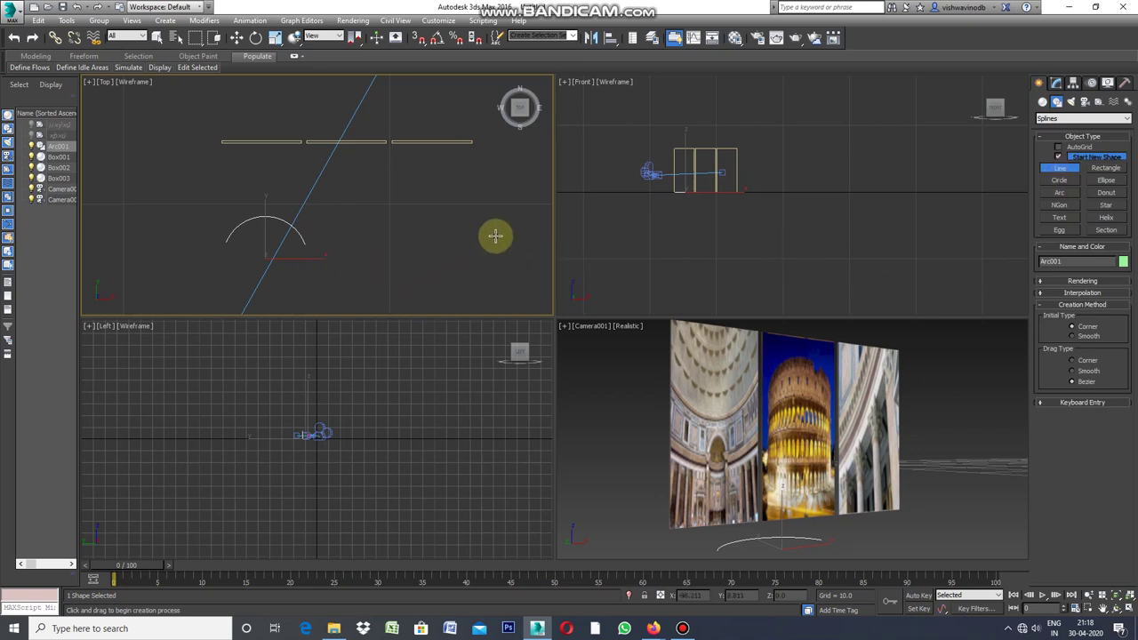
# Start the cornice profile line, placing its first point and upper stepped corners
pyautogui.scroll(-2, 506, 229)
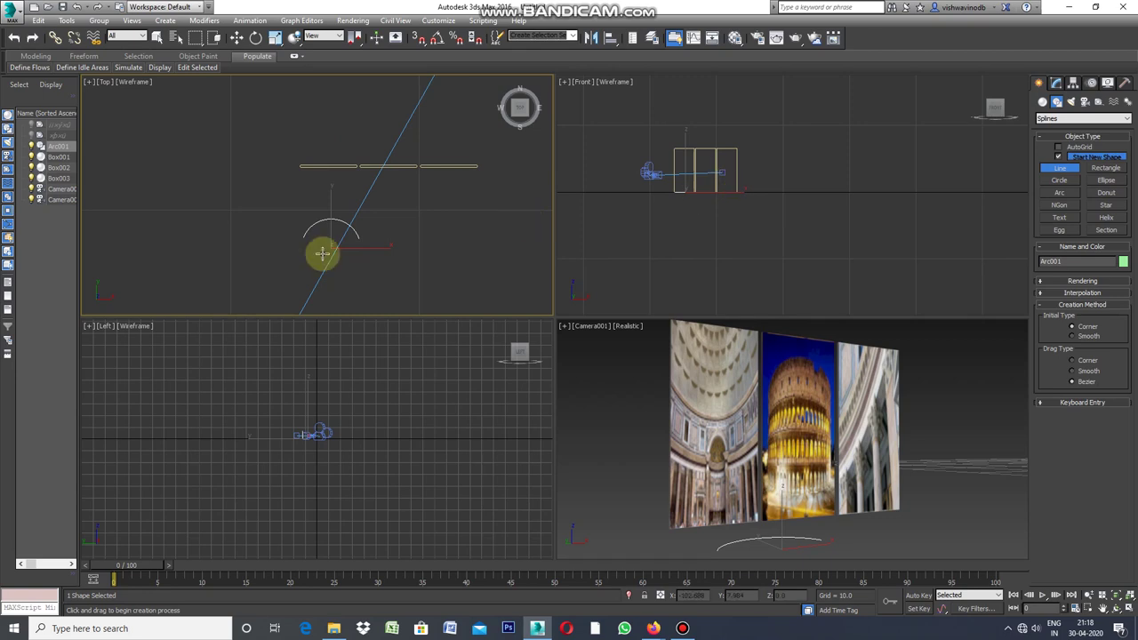
pyautogui.scroll(2, 347, 247)
pyautogui.scroll(2, 364, 236)
pyautogui.scroll(2, 375, 231)
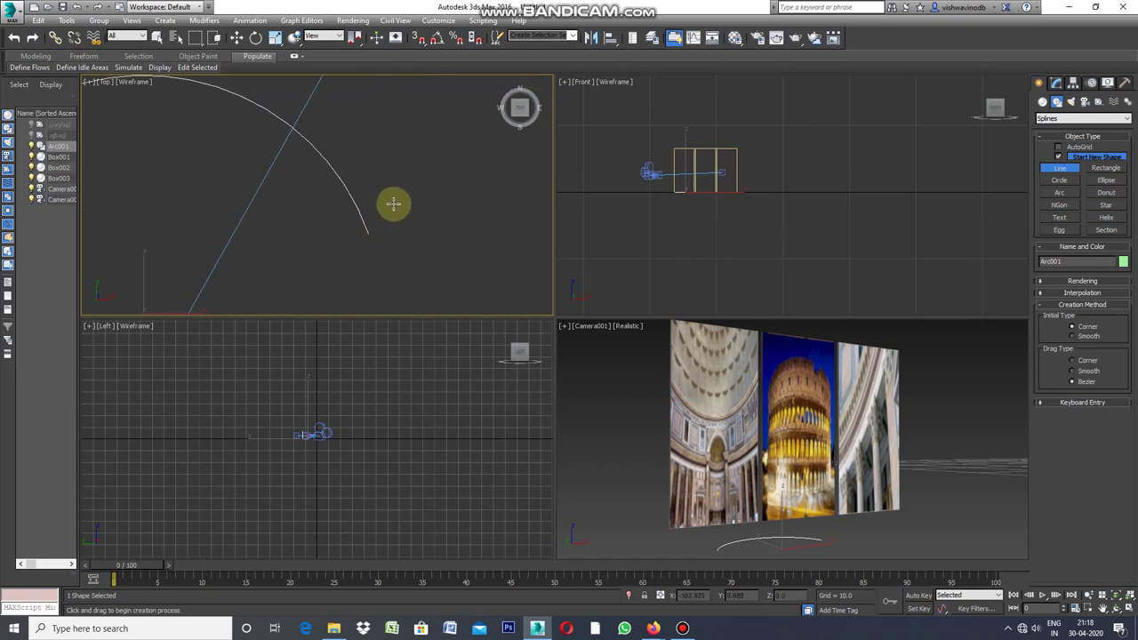
pyautogui.scroll(2, 372, 216)
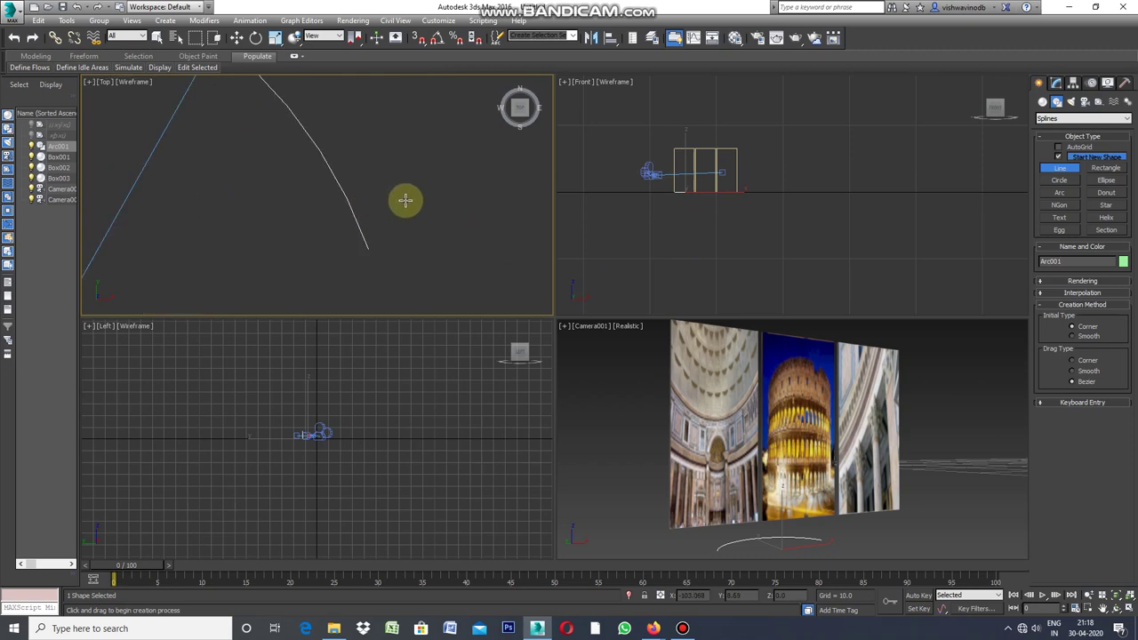
pyautogui.click(404, 201)
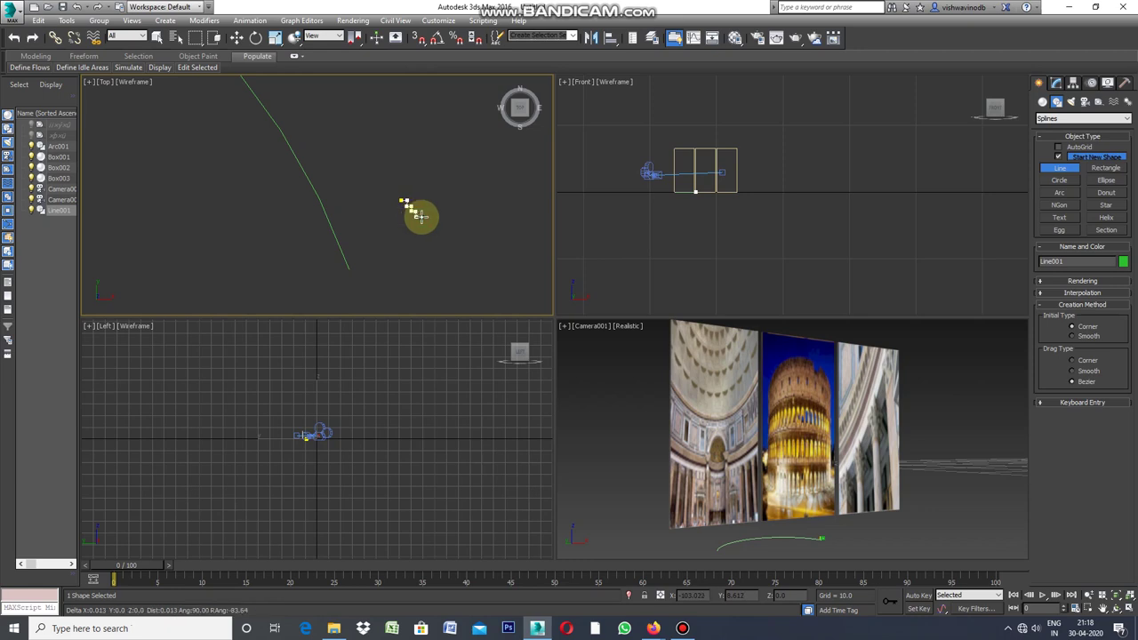
pyautogui.click(422, 226)
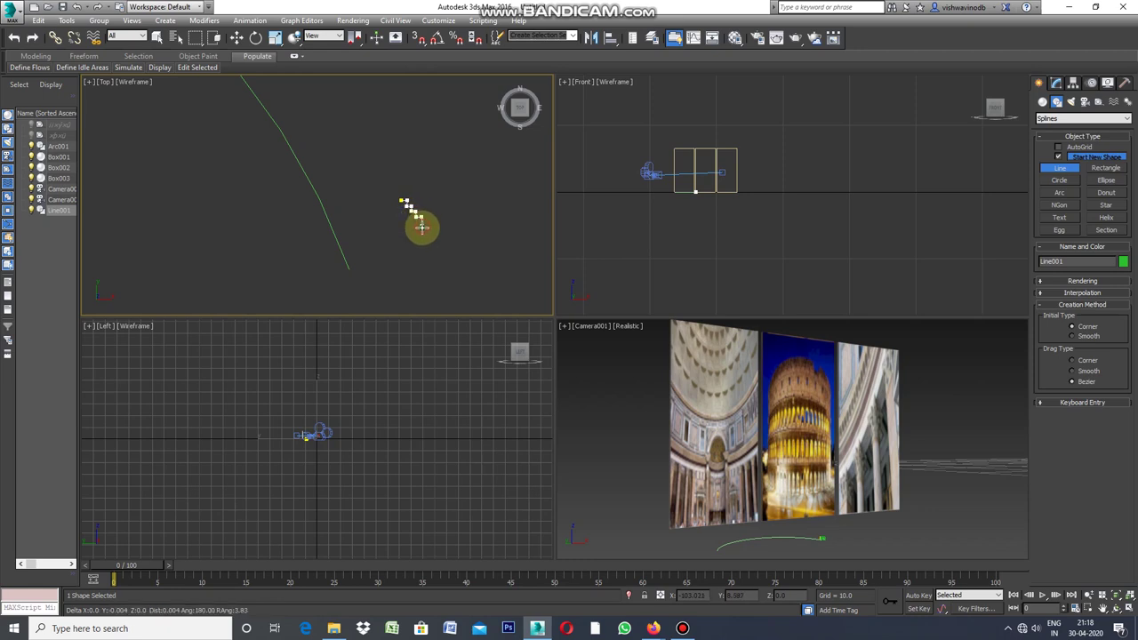
pyautogui.click(427, 240)
pyautogui.click(433, 244)
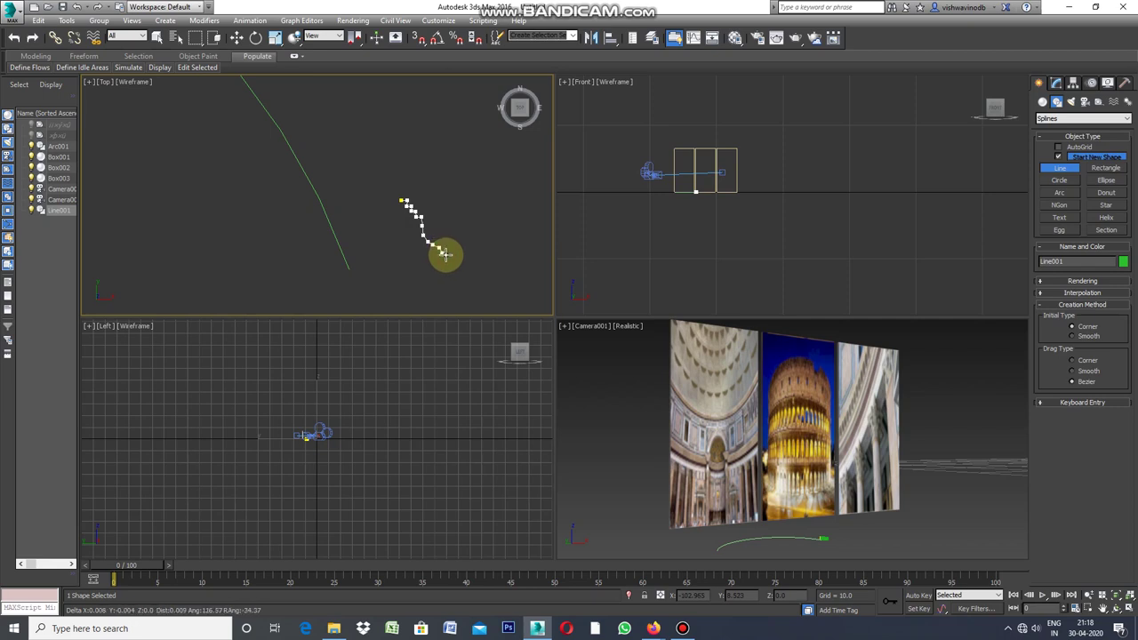
# Add the profile's lower steps and bottom corners, then close it as Line001
pyautogui.click(448, 254)
pyautogui.click(449, 258)
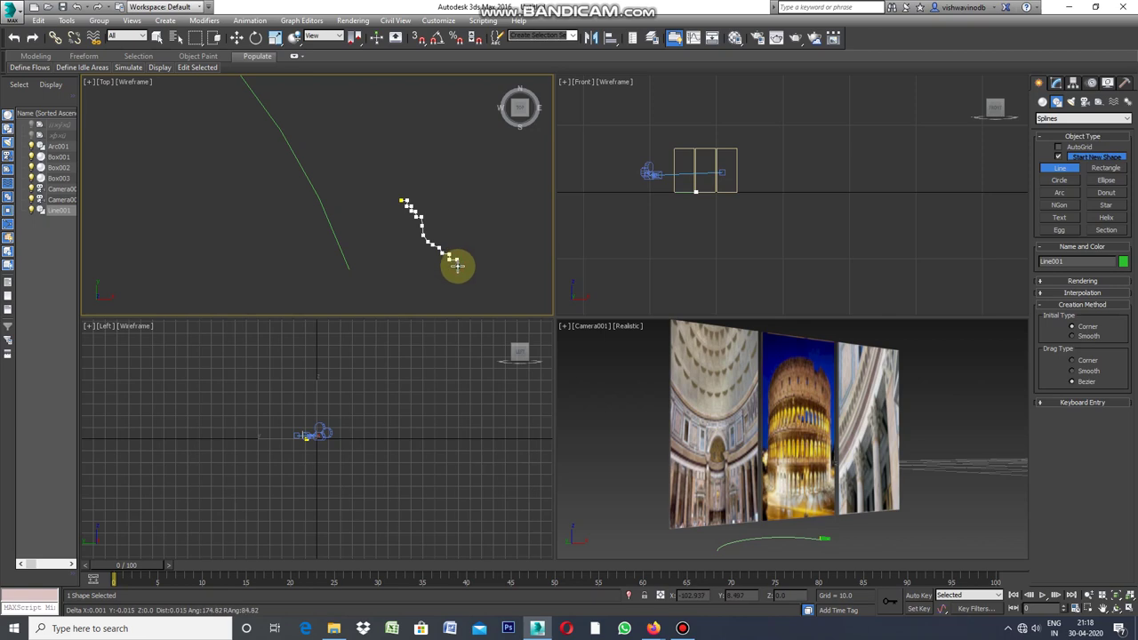
pyautogui.click(461, 267)
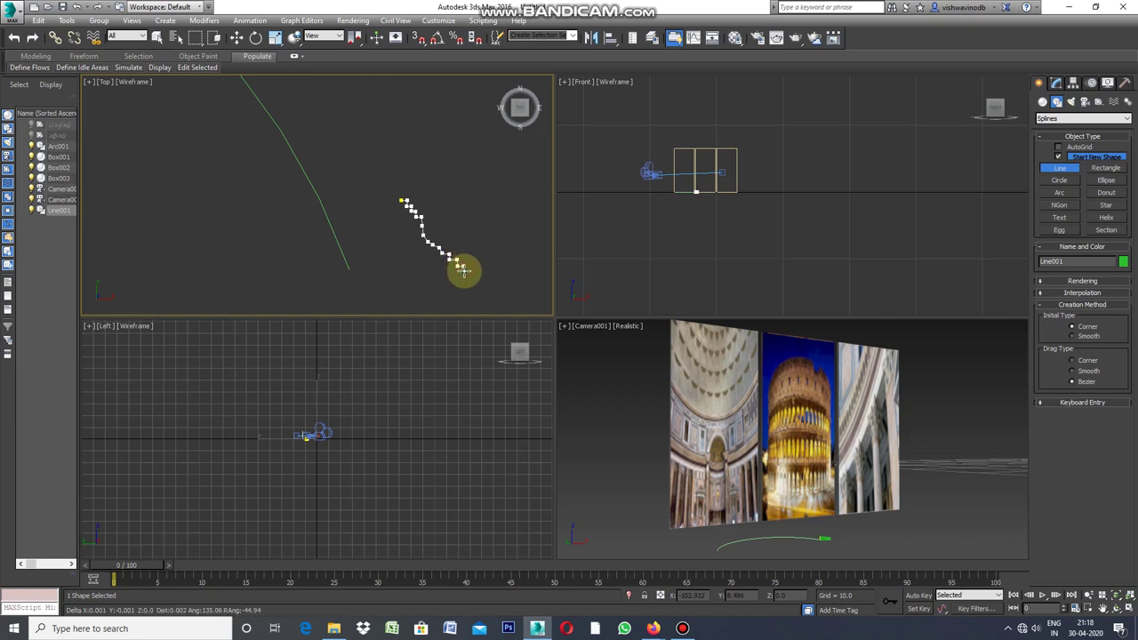
pyautogui.click(471, 271)
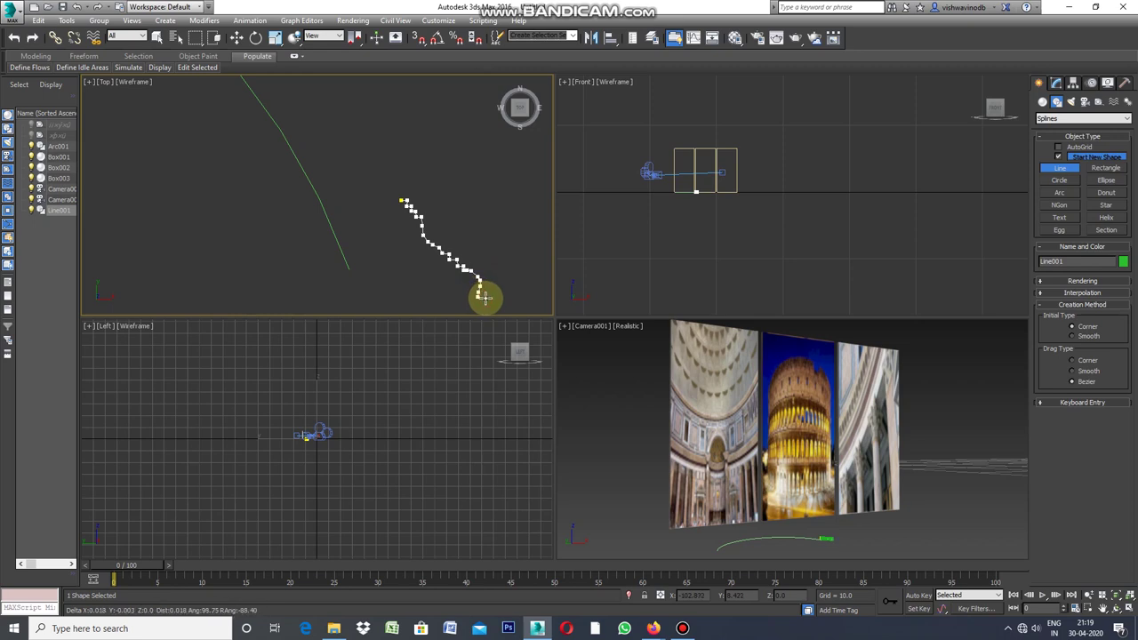
pyautogui.click(490, 302)
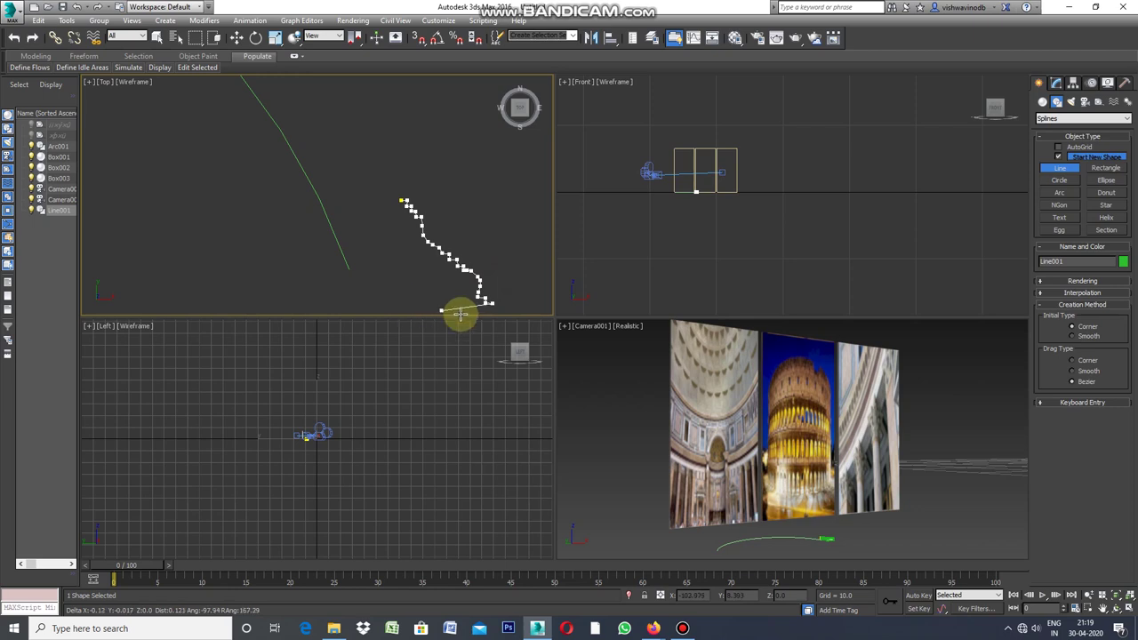
pyautogui.click(405, 308)
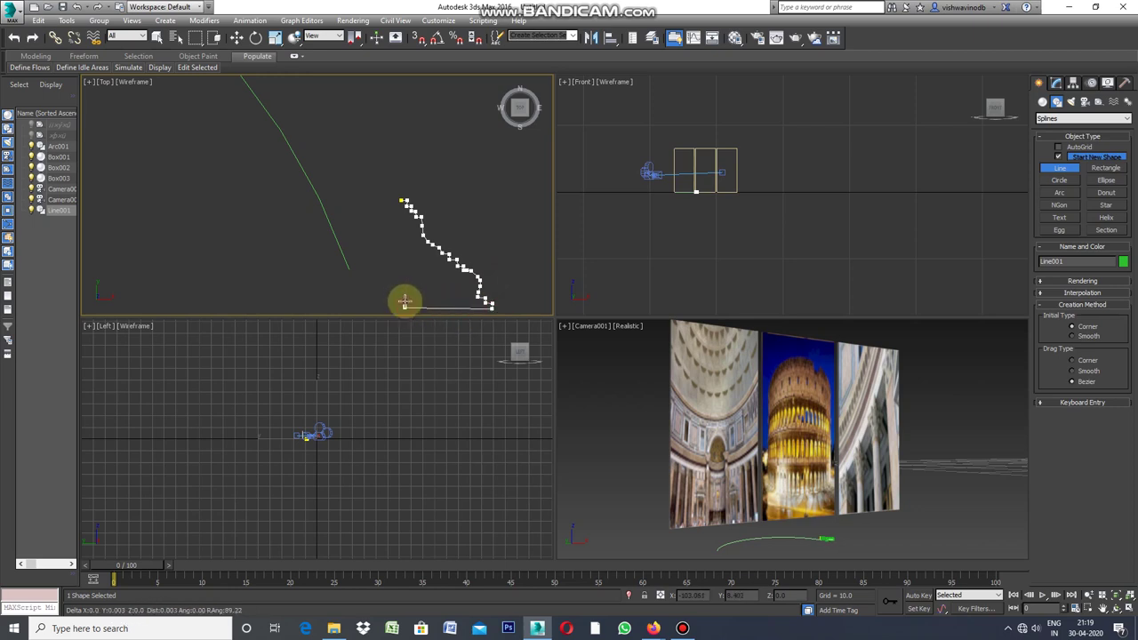
pyautogui.click(401, 199)
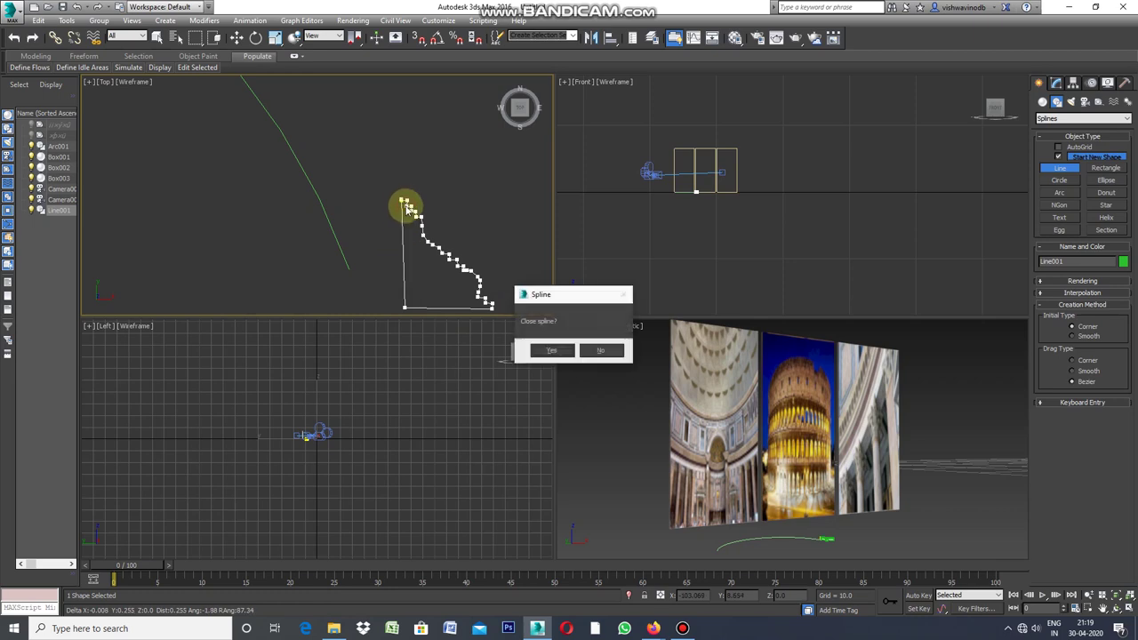
pyautogui.click(557, 352)
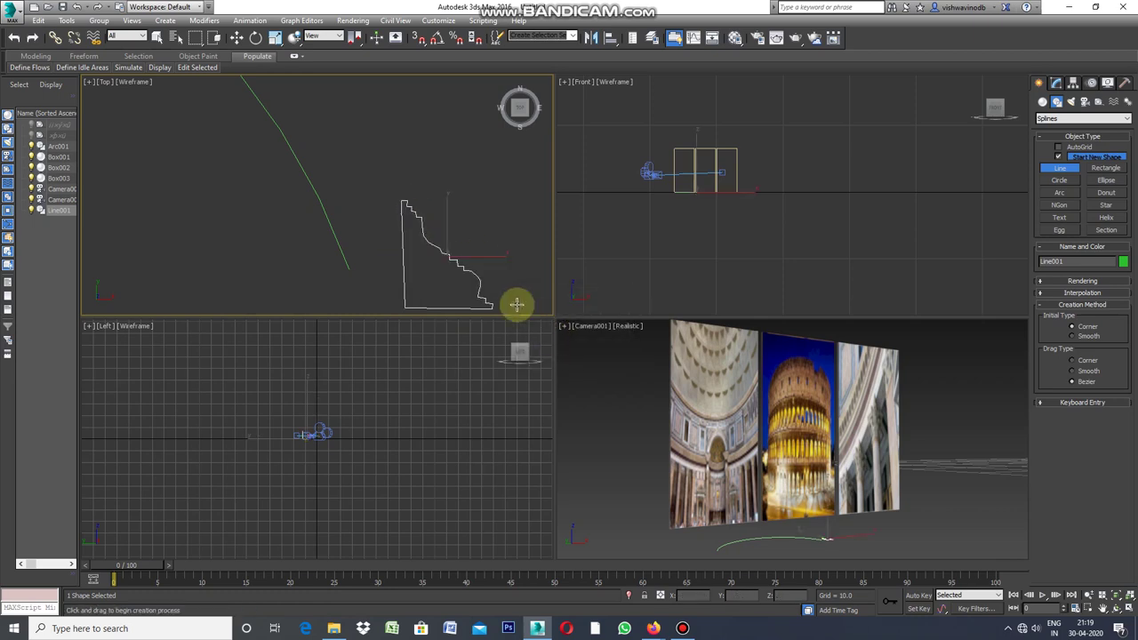
# Maximize the Top viewport and zoom onto the cornice profile
pyautogui.click(88, 82)
pyautogui.click(129, 96)
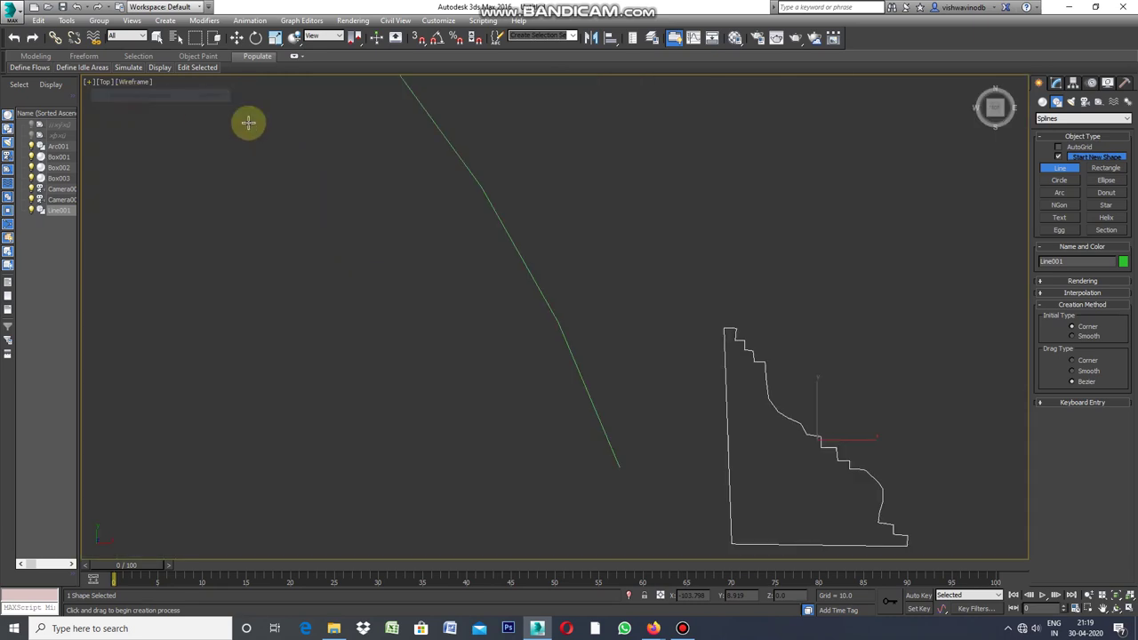
pyautogui.scroll(-3, 414, 166)
pyautogui.scroll(3, 674, 348)
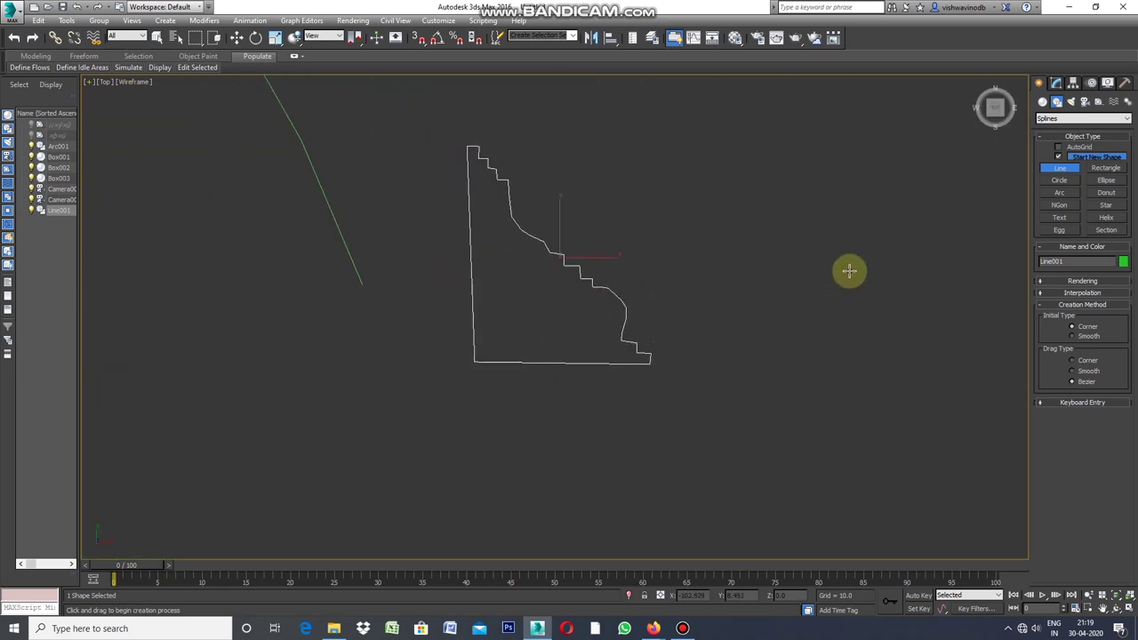
# Add an Edit Spline modifier to Line001 and enter Vertex level
pyautogui.click(208, 21)
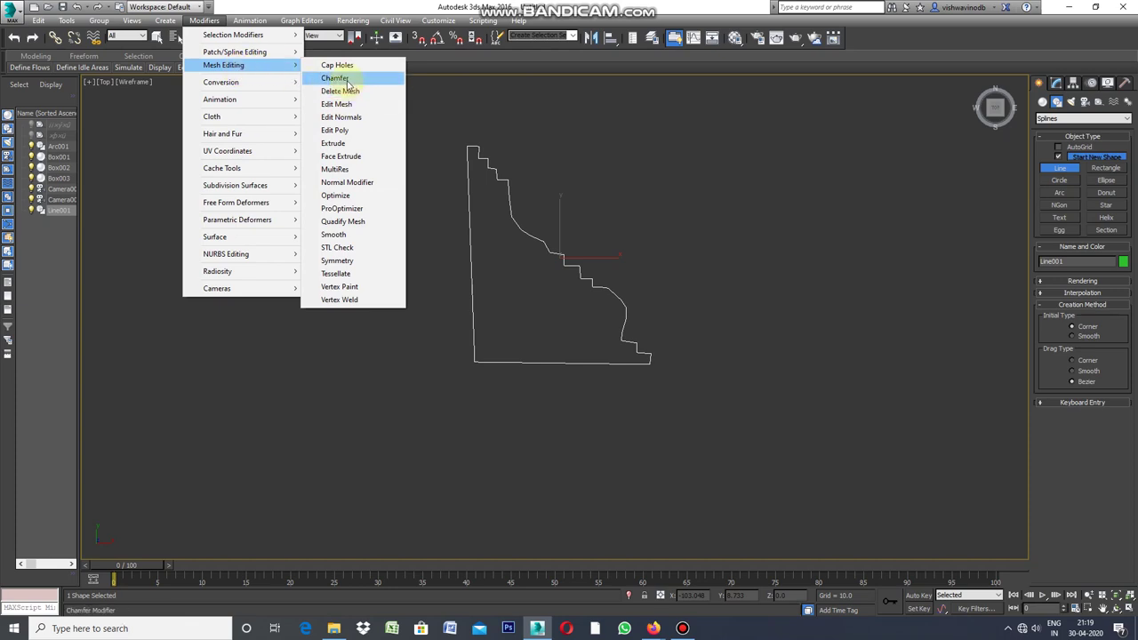
pyautogui.moveTo(234, 51)
pyautogui.click(342, 104)
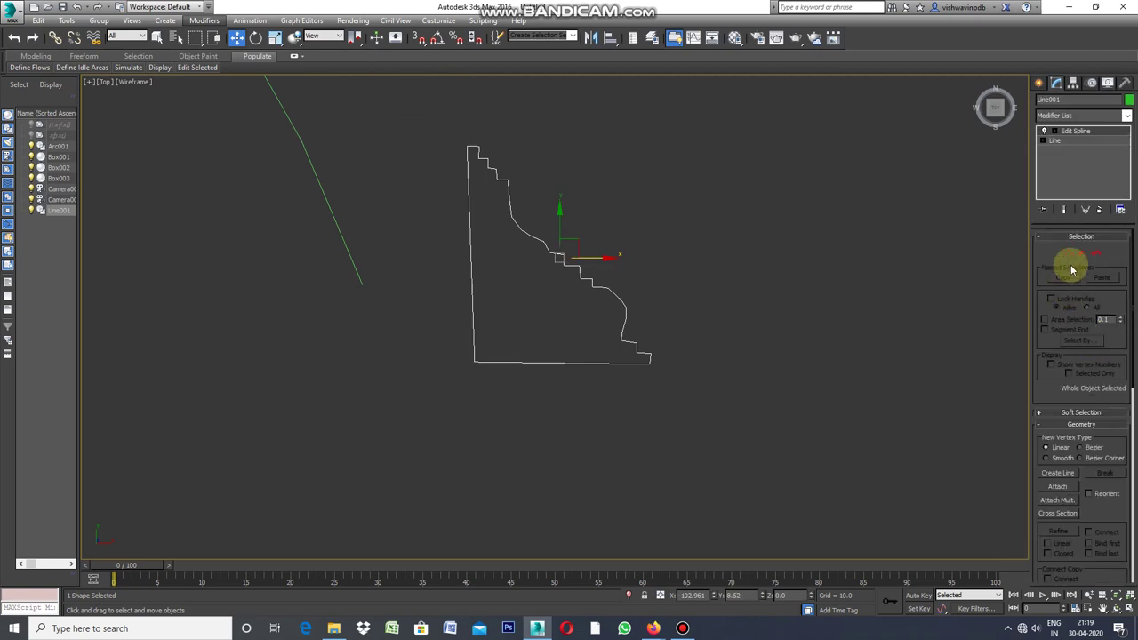
pyautogui.click(1069, 256)
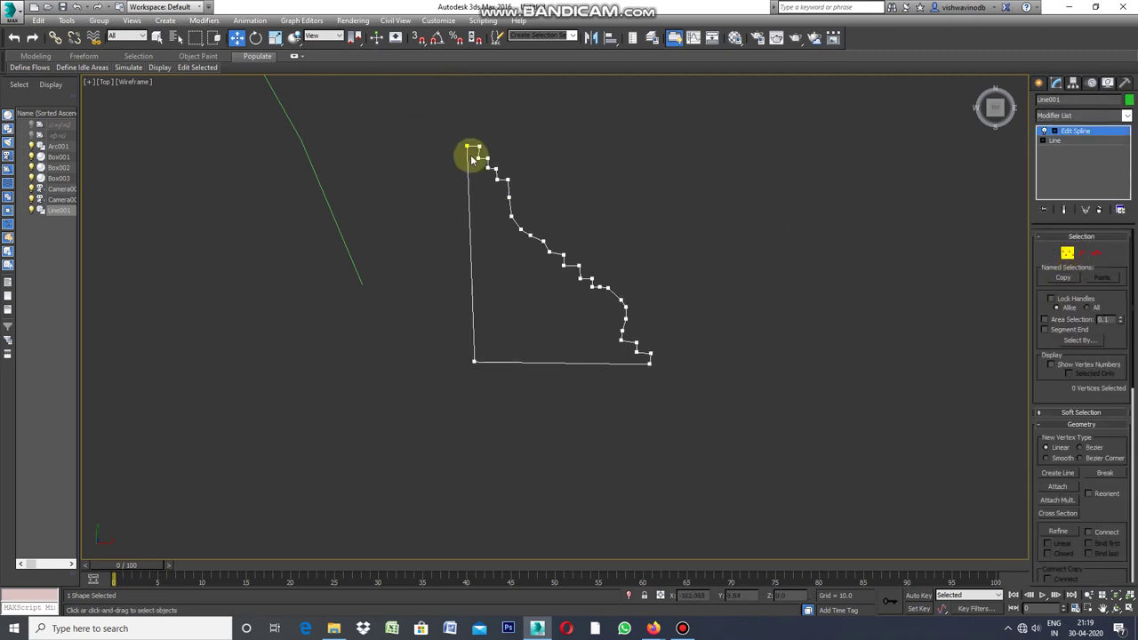
# Move the top step-corner vertices so they sit level with their neighbours
pyautogui.scroll(4, 472, 160)
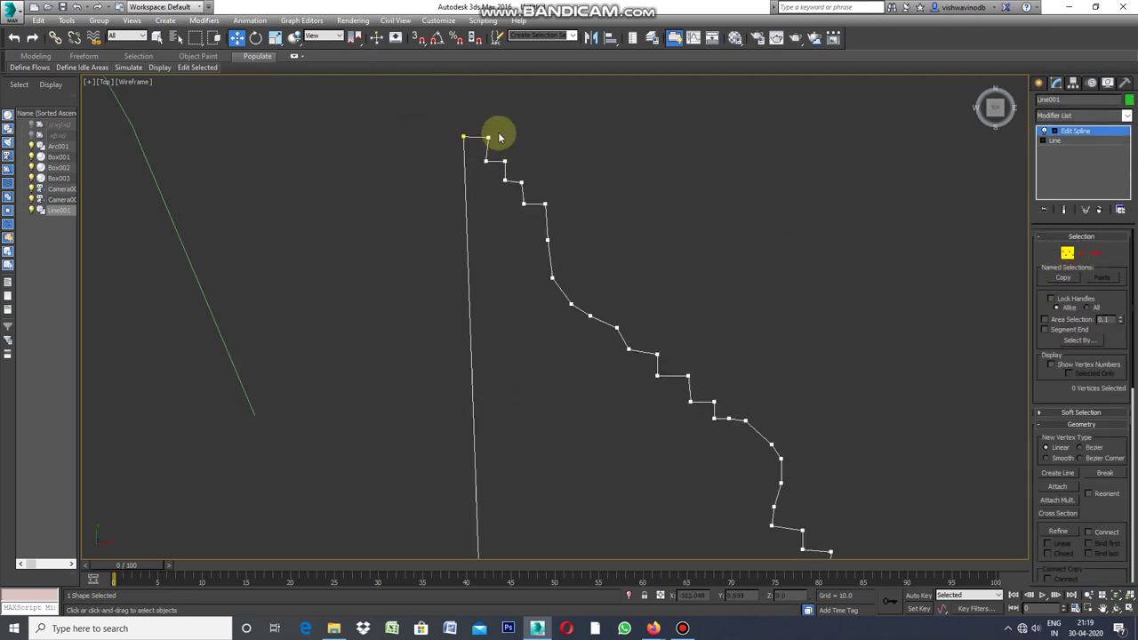
pyautogui.moveTo(498, 134); pyautogui.dragTo(482, 172)
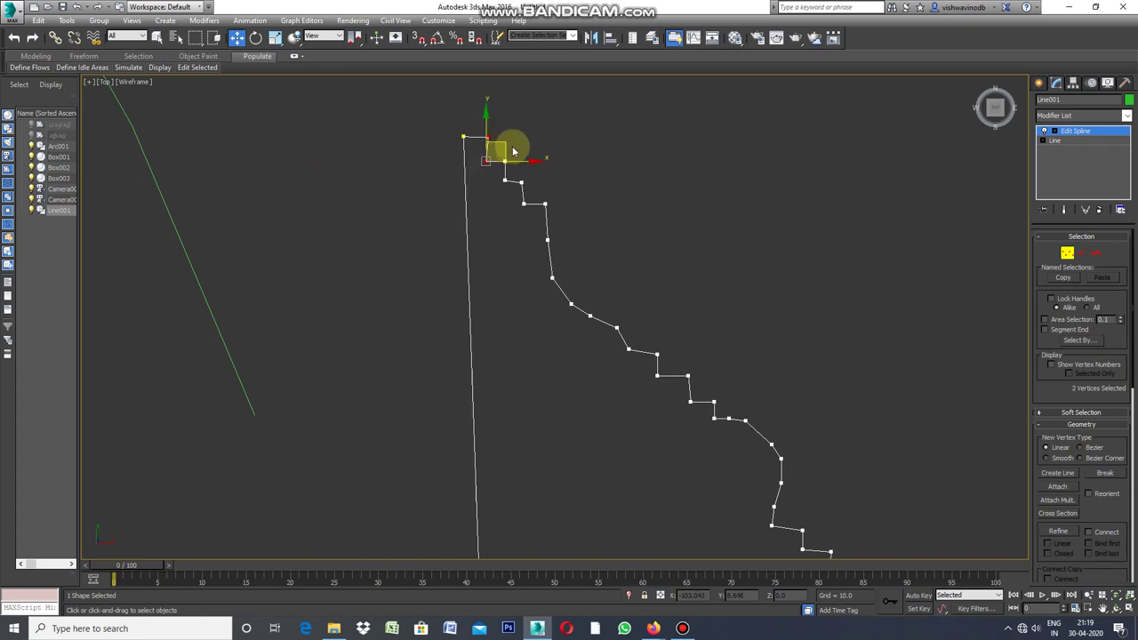
pyautogui.click(513, 145)
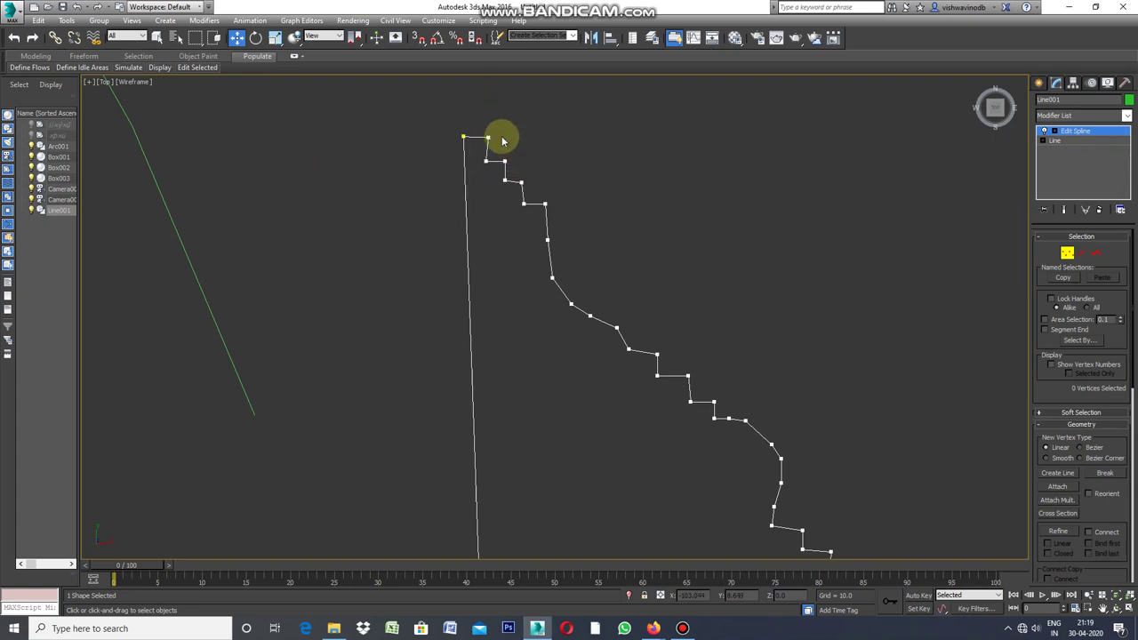
pyautogui.click(487, 140)
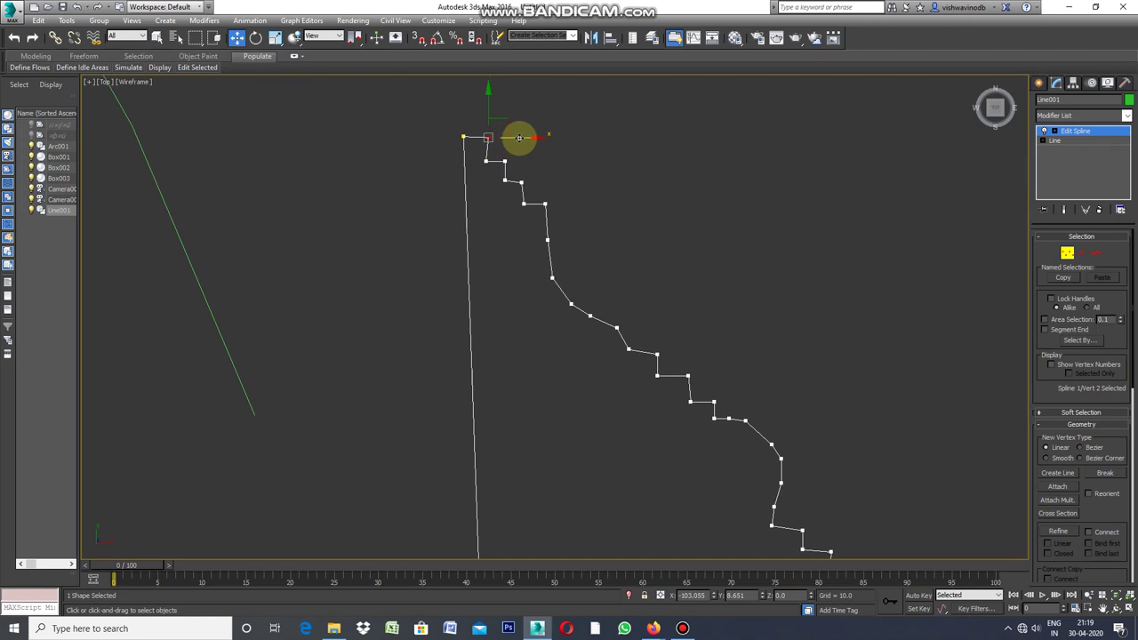
pyautogui.click(512, 158)
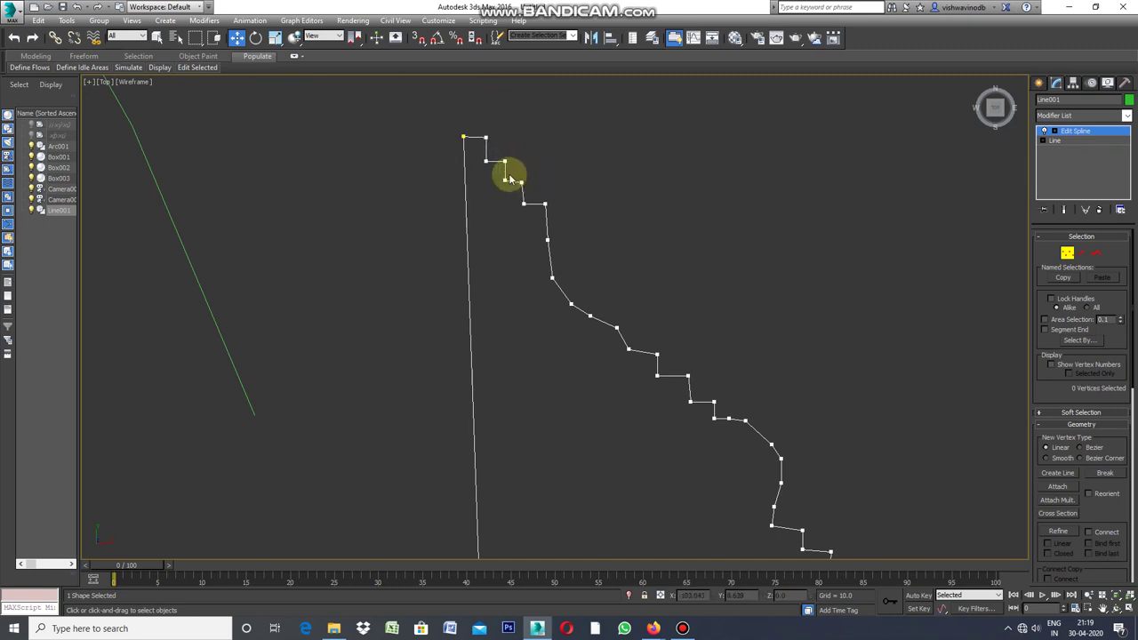
pyautogui.moveTo(505, 180)
pyautogui.mouseDown()
pyautogui.moveTo(505, 145)
pyautogui.moveTo(579, 190)
pyautogui.mouseUp()
pyautogui.click(537, 190)
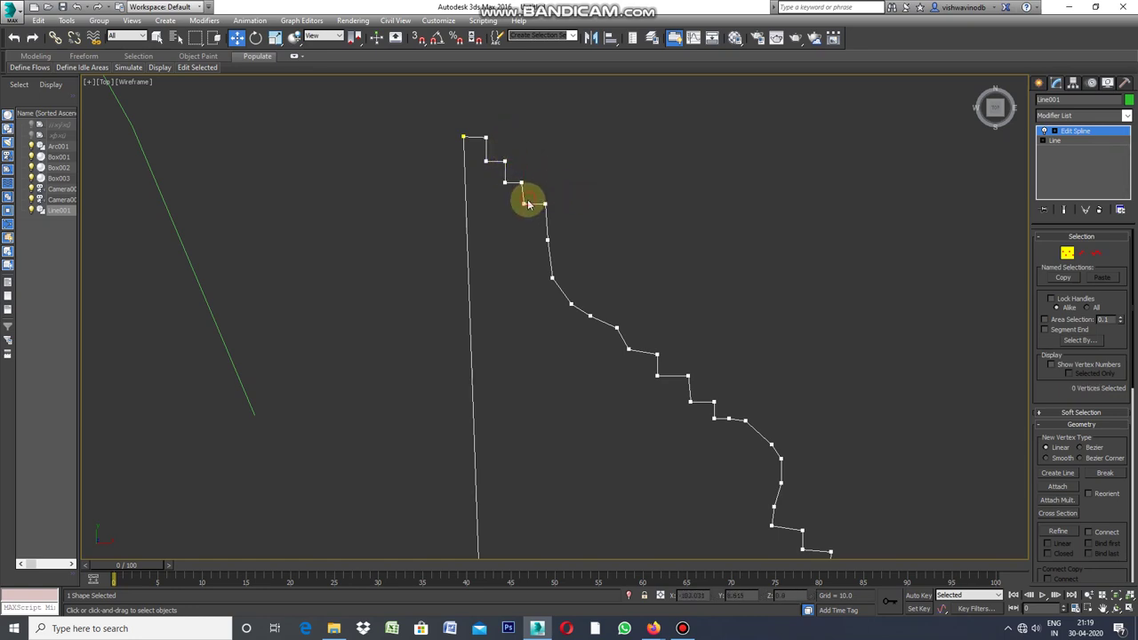
pyautogui.click(523, 206)
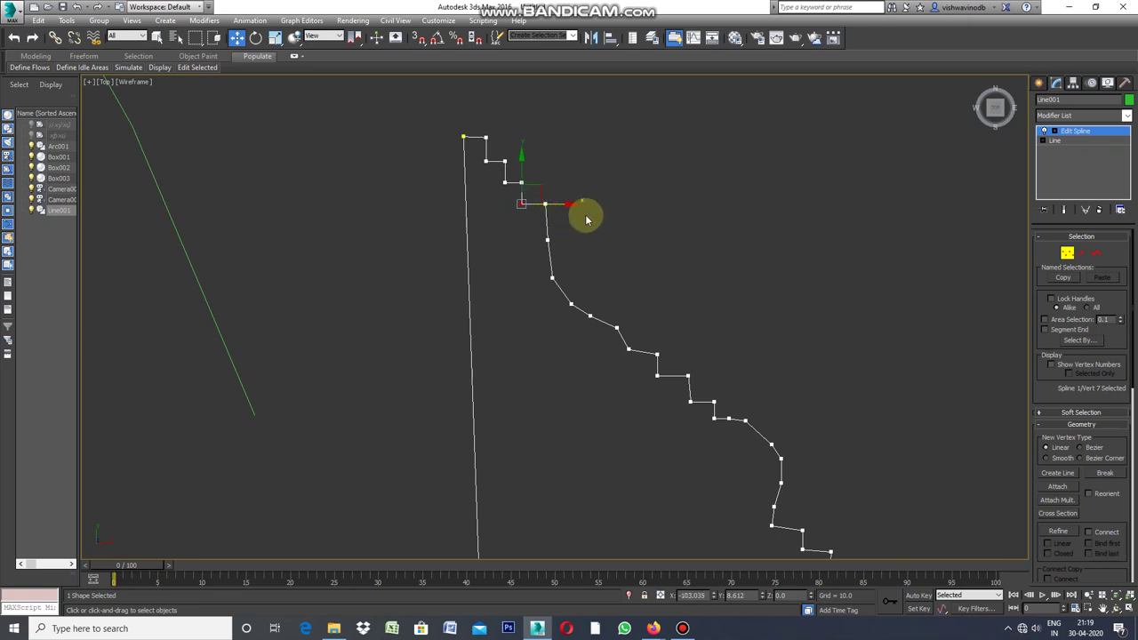
pyautogui.scroll(-2, 560, 206)
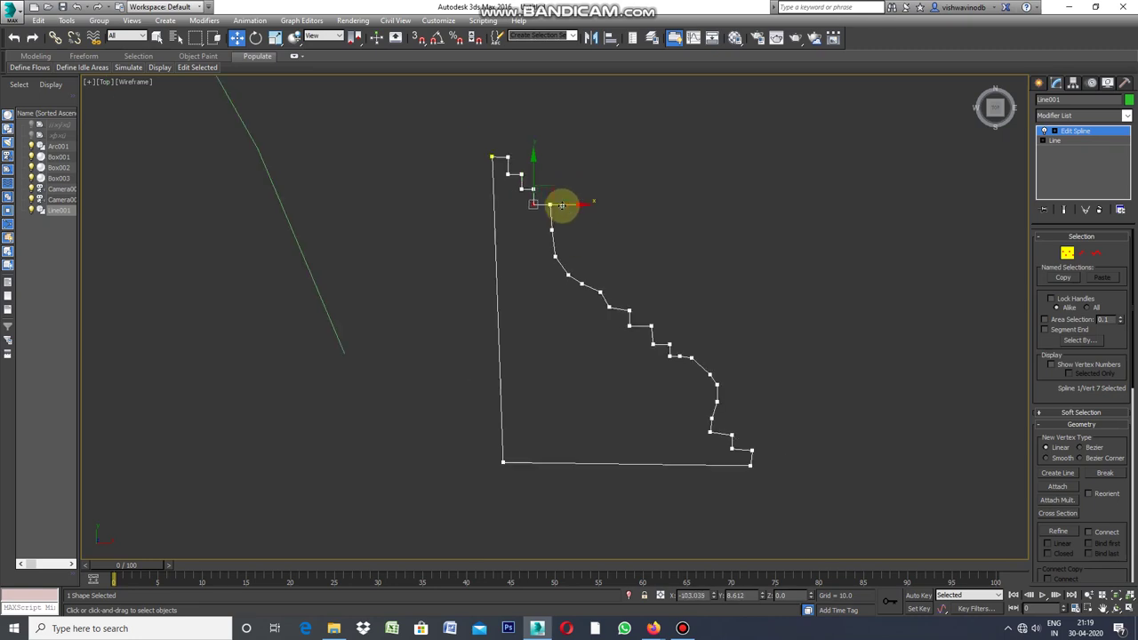
pyautogui.click(600, 335)
# Set the upper curve's vertices to Smooth to round that stretch
pyautogui.moveTo(594, 218); pyautogui.dragTo(540, 309)
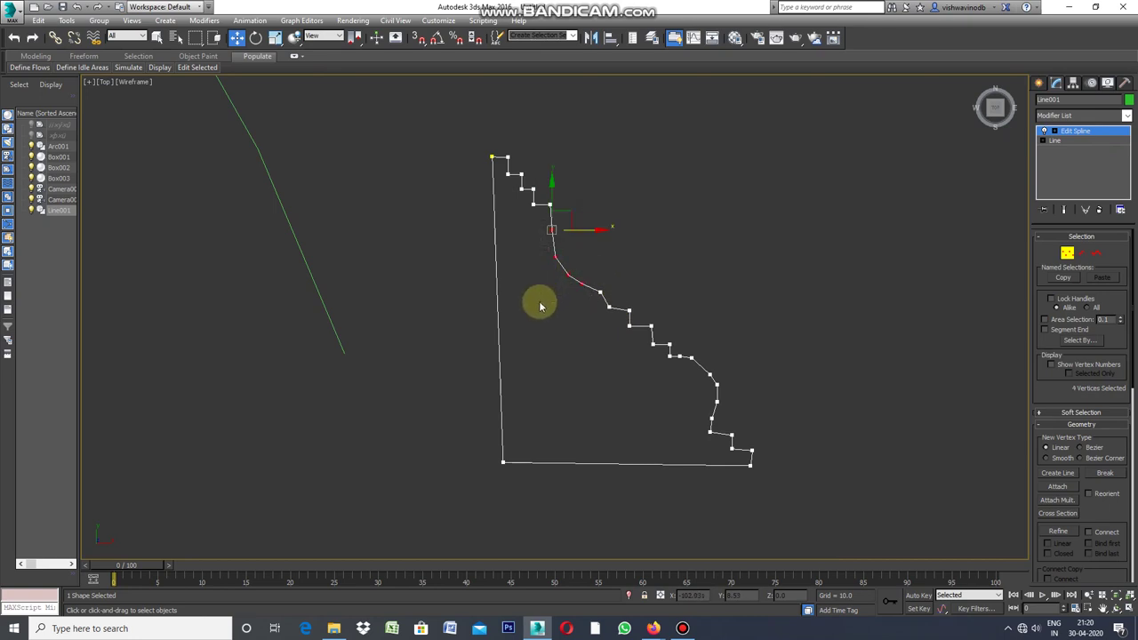
pyautogui.rightClick(614, 238)
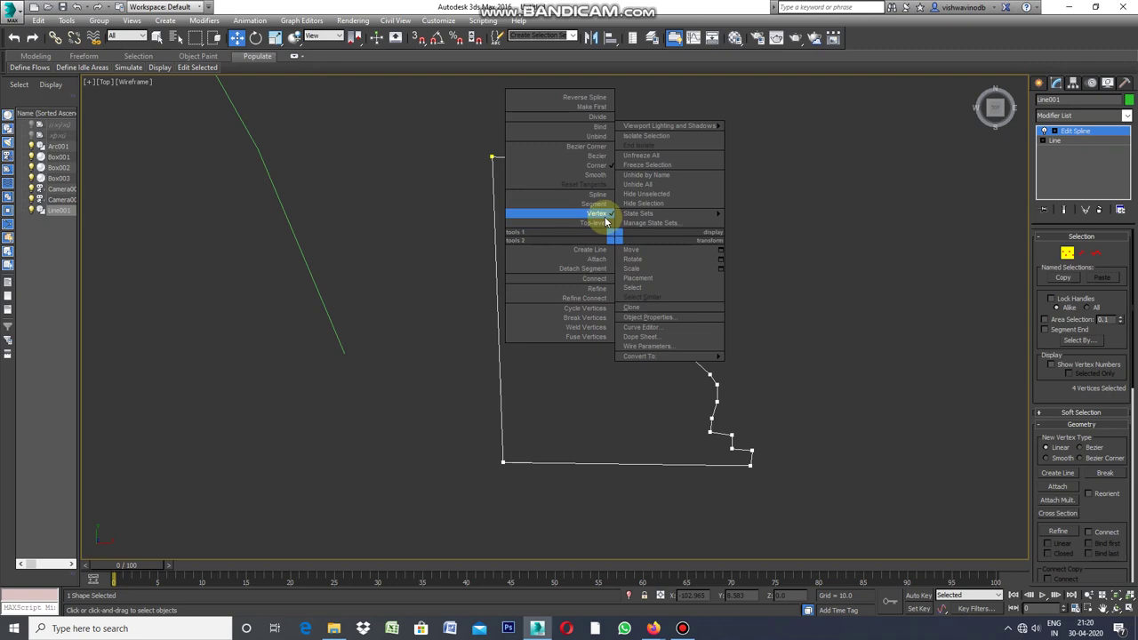
pyautogui.click(597, 175)
pyautogui.click(644, 272)
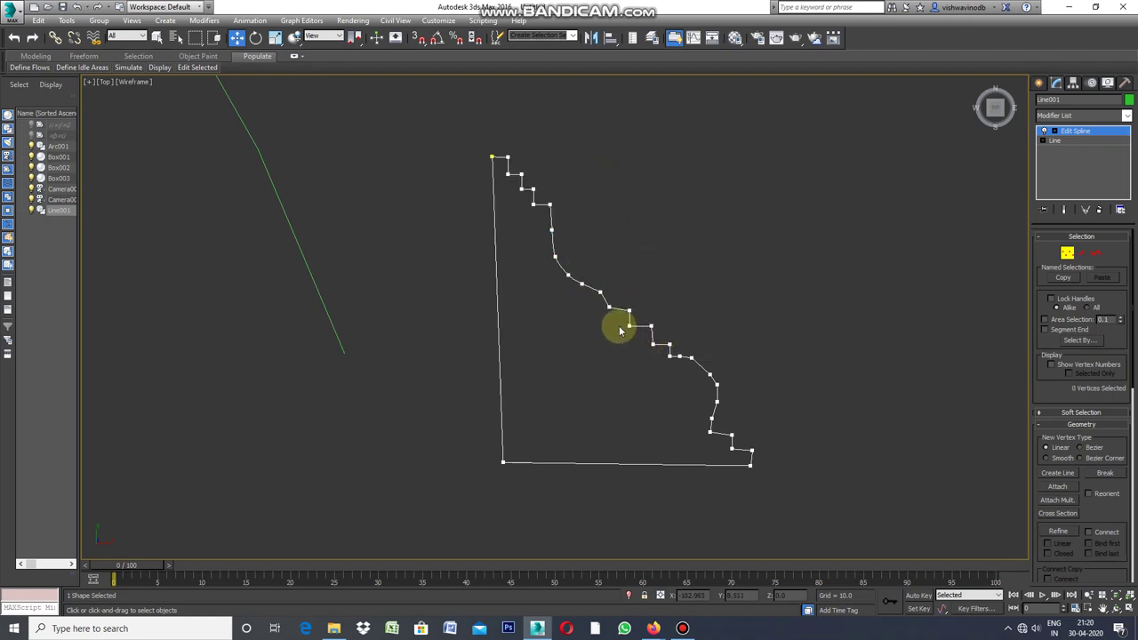
pyautogui.scroll(2, 623, 328)
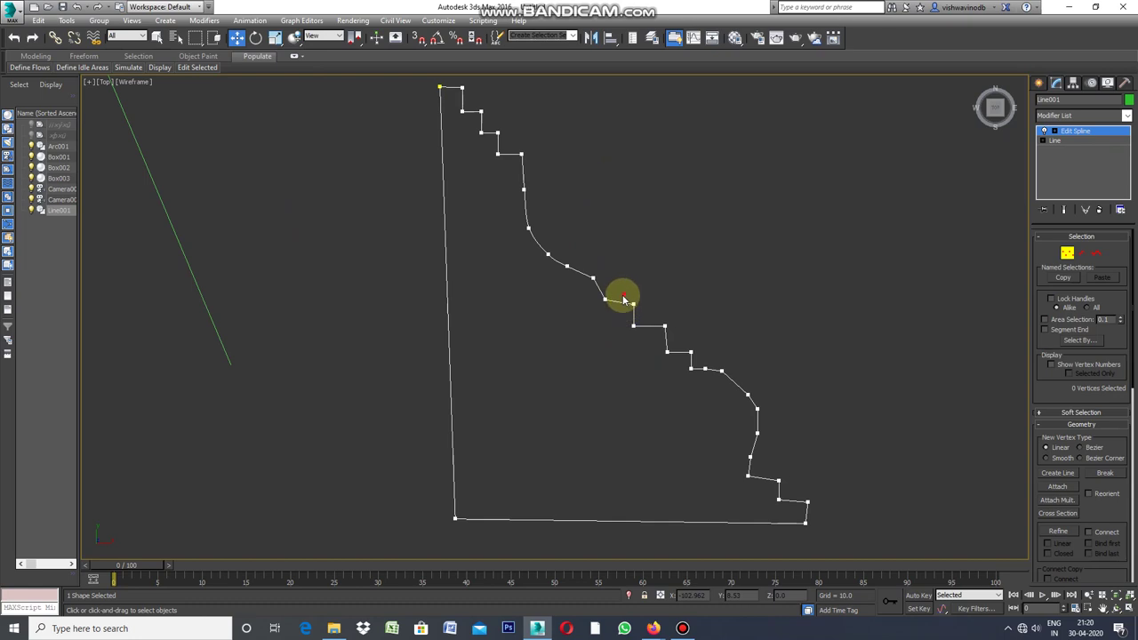
# Nudge the middle step vertices down to align the steps
pyautogui.click(604, 300)
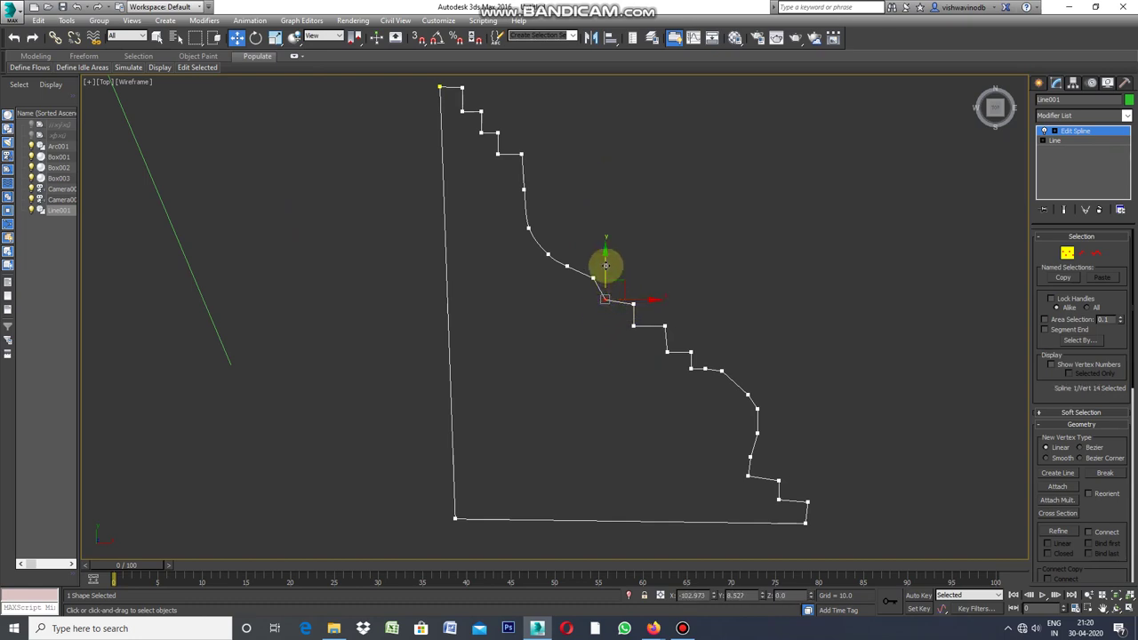
pyautogui.moveTo(605, 265); pyautogui.dragTo(684, 346)
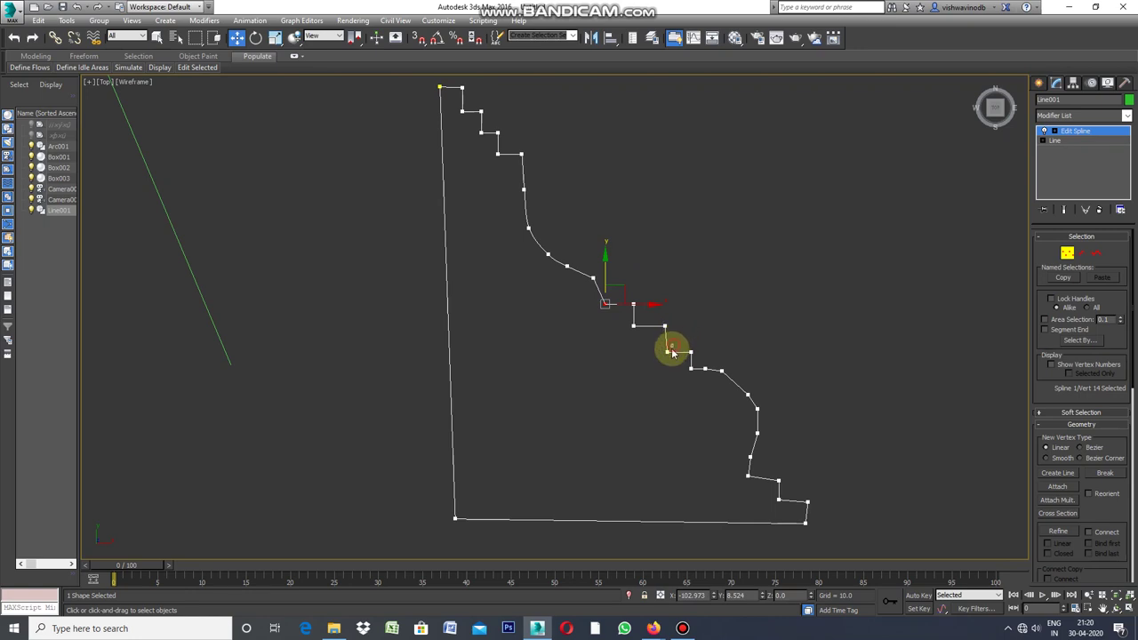
pyautogui.click(667, 352)
pyautogui.moveTo(704, 352); pyautogui.dragTo(703, 354)
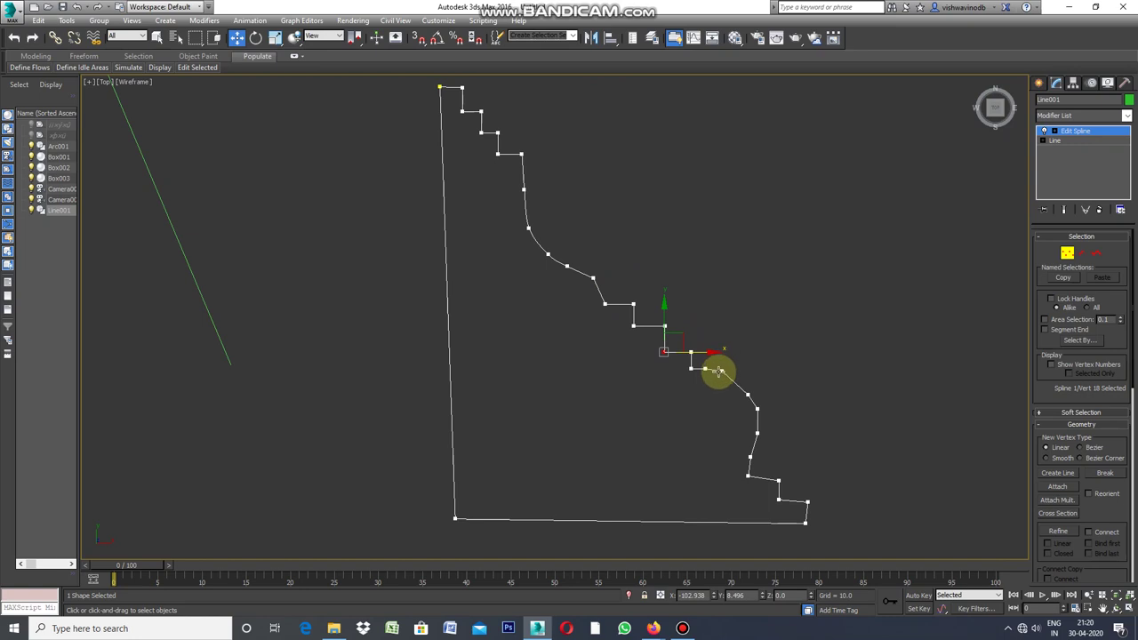
pyautogui.scroll(-2, 706, 309)
pyautogui.scroll(2, 747, 395)
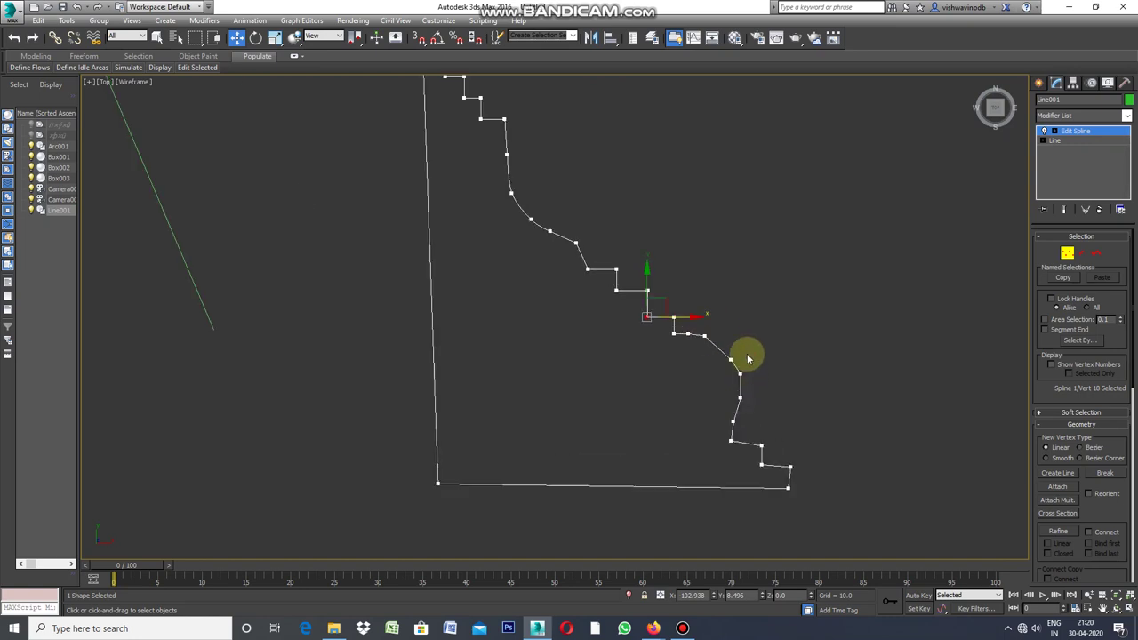
# Smooth the lower curve's vertices and reshape that curve down and right
pyautogui.moveTo(789, 329); pyautogui.dragTo(690, 436)
pyautogui.rightClick(706, 397)
pyautogui.moveTo(760, 374)
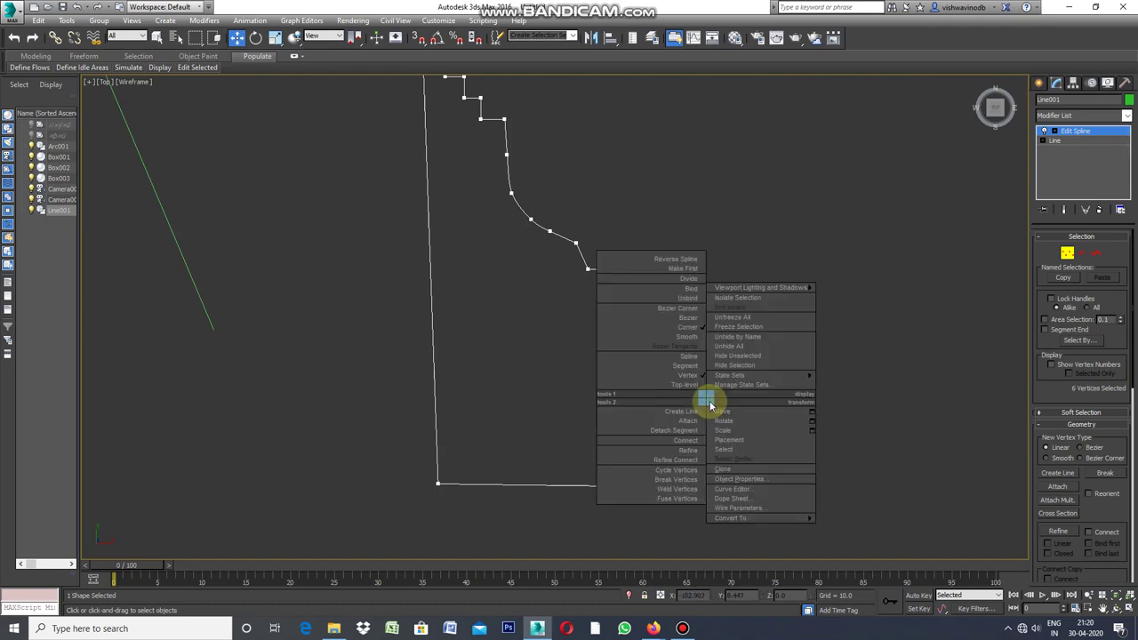
pyautogui.click(689, 337)
pyautogui.moveTo(691, 338); pyautogui.dragTo(789, 398)
pyautogui.click(801, 391)
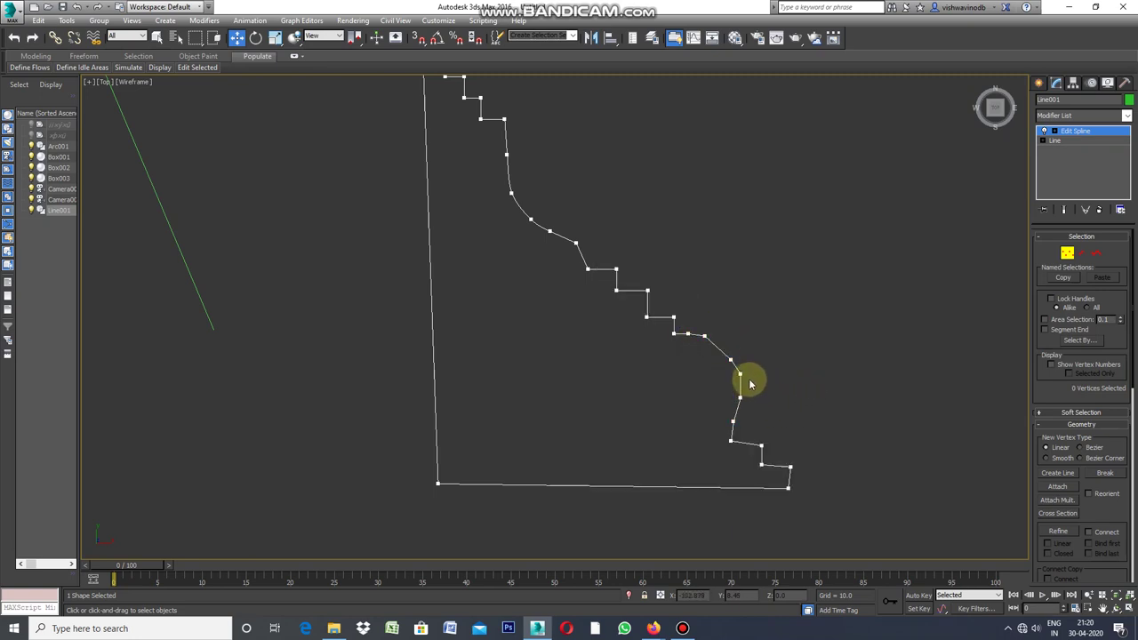
# Adjust the lower curve and bottom step vertices so the bottom corners line up squarely
pyautogui.click(728, 359)
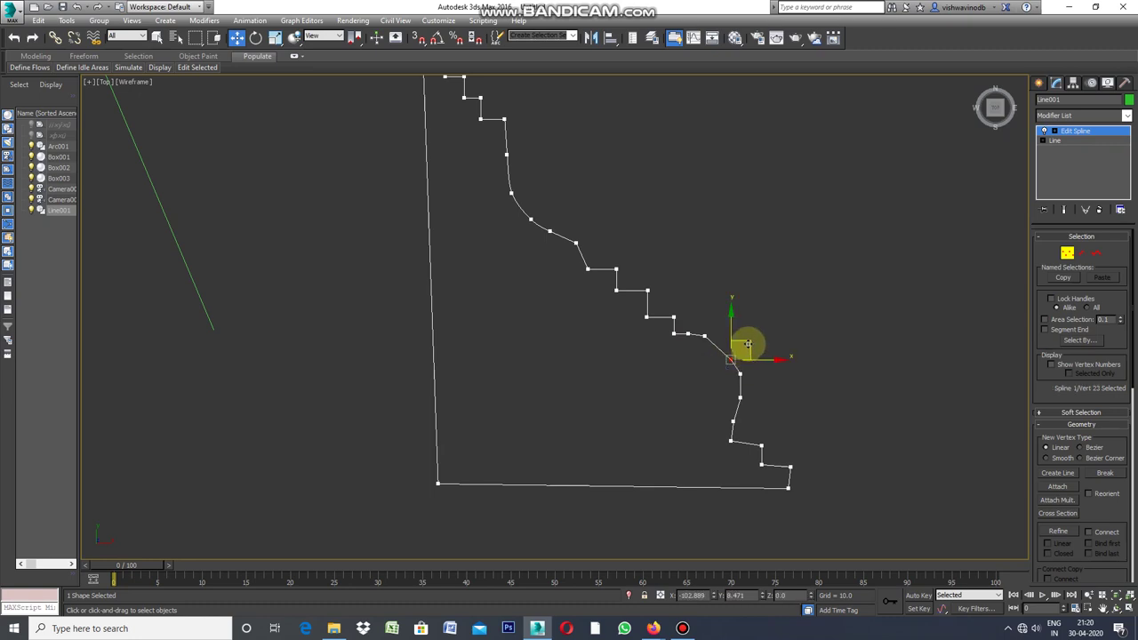
pyautogui.moveTo(744, 340); pyautogui.dragTo(741, 335)
pyautogui.click(786, 391)
pyautogui.click(741, 436)
pyautogui.click(731, 441)
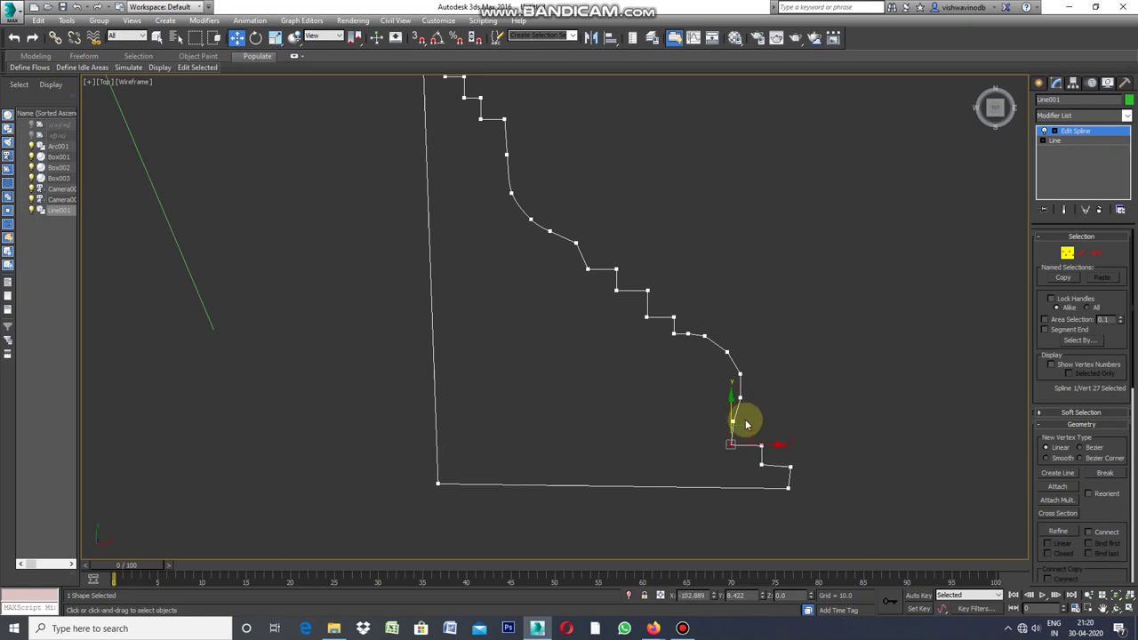
pyautogui.click(761, 463)
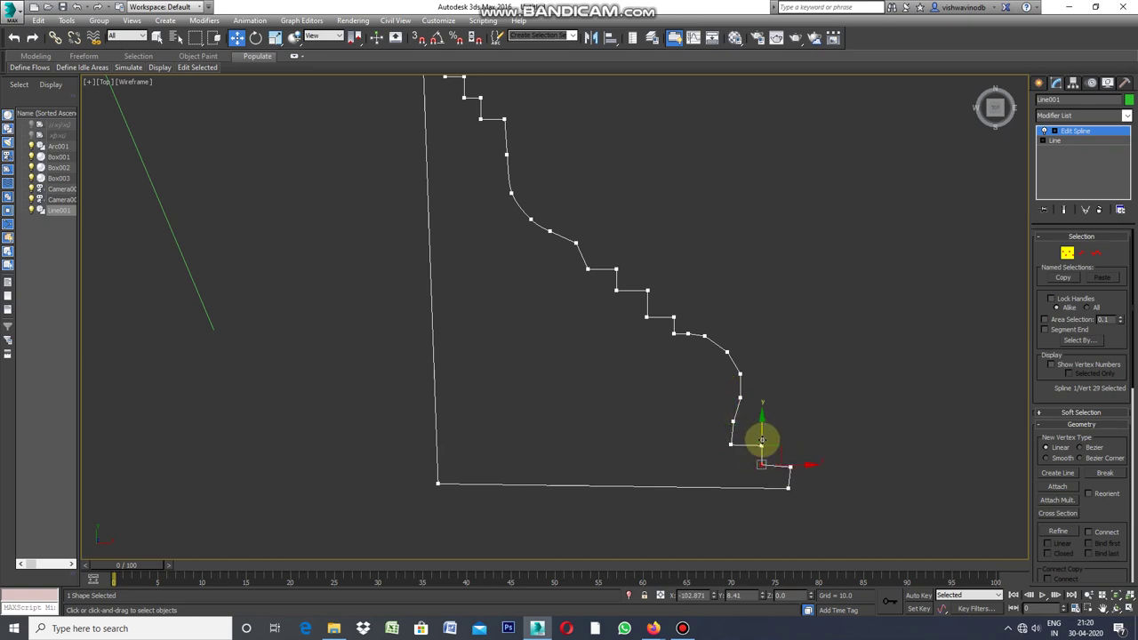
pyautogui.click(789, 489)
pyautogui.click(819, 489)
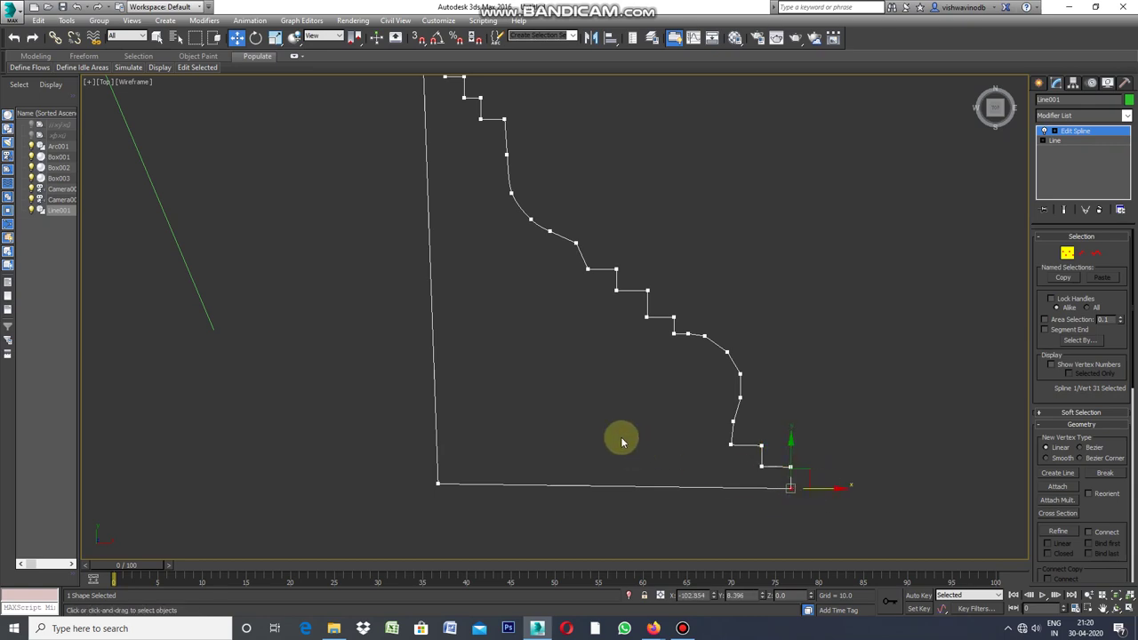
pyautogui.scroll(-2, 581, 448)
pyautogui.moveTo(525, 456)
pyautogui.mouseDown()
pyautogui.moveTo(475, 488)
pyautogui.moveTo(510, 478)
pyautogui.mouseUp()
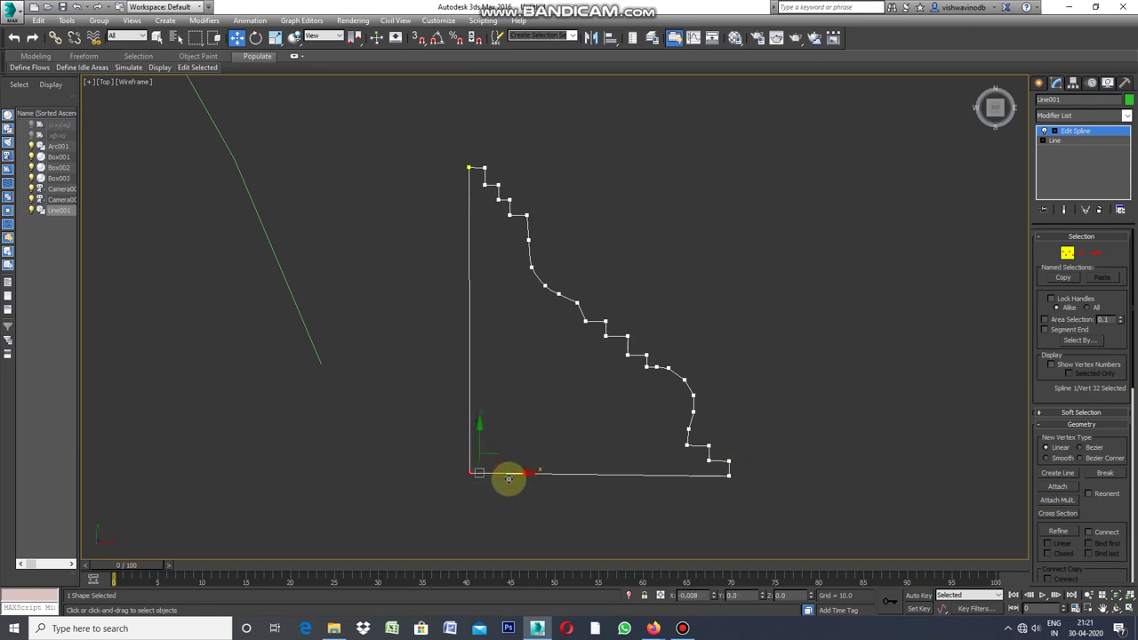
pyautogui.scroll(3, 477, 163)
pyautogui.scroll(2, 478, 164)
pyautogui.moveTo(458, 183); pyautogui.dragTo(433, 233)
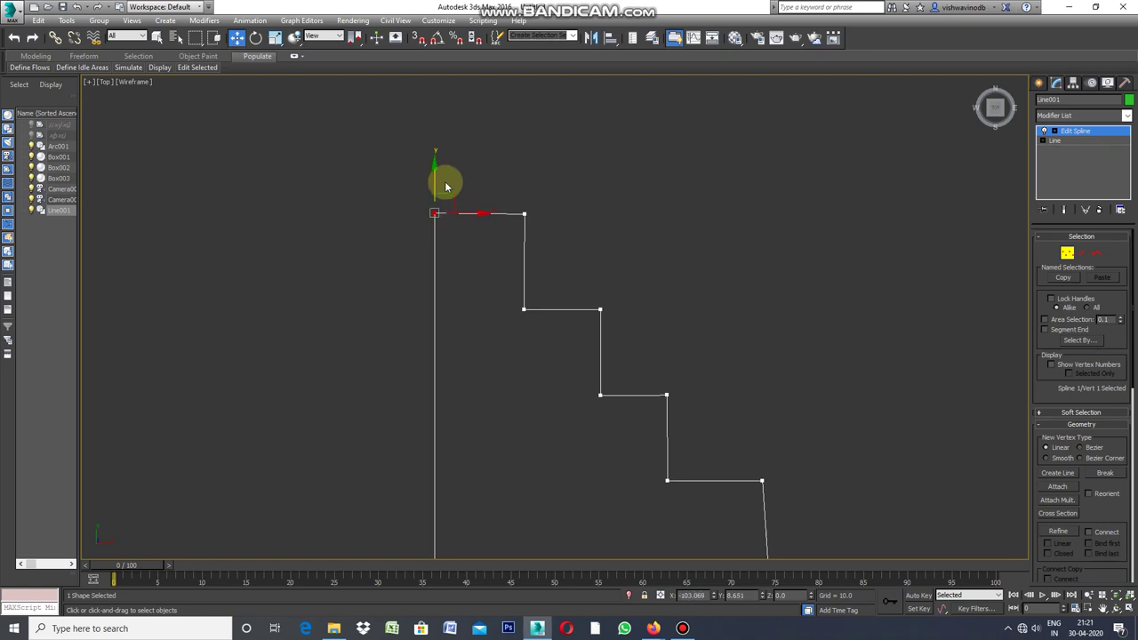
pyautogui.scroll(-2, 602, 229)
pyautogui.scroll(-1, 598, 227)
pyautogui.scroll(-1, 542, 281)
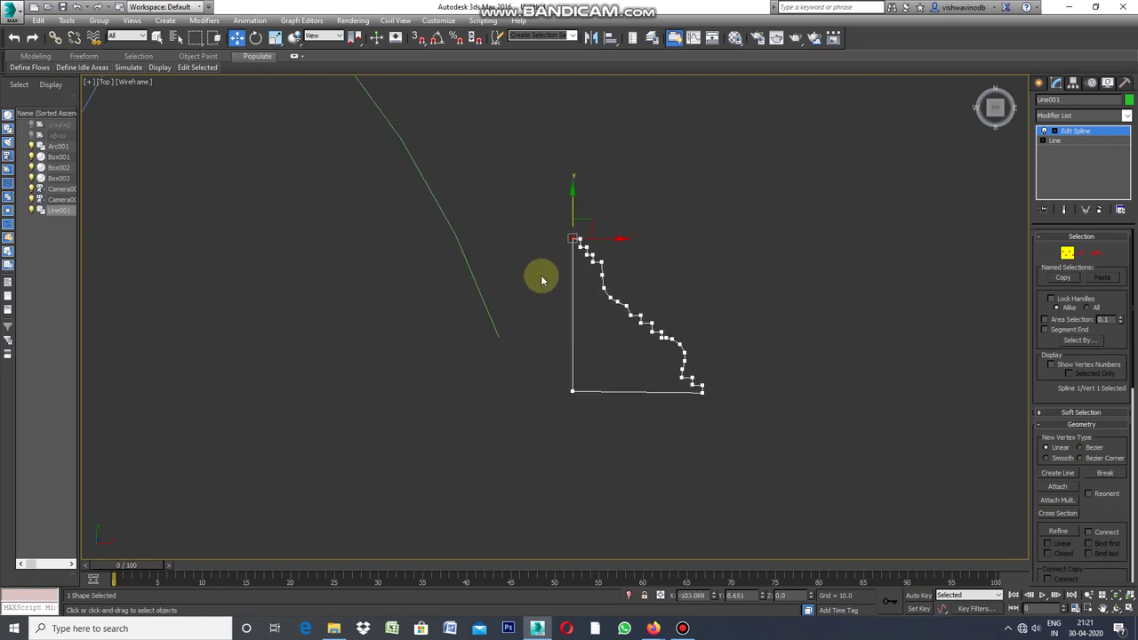
pyautogui.scroll(-1, 541, 281)
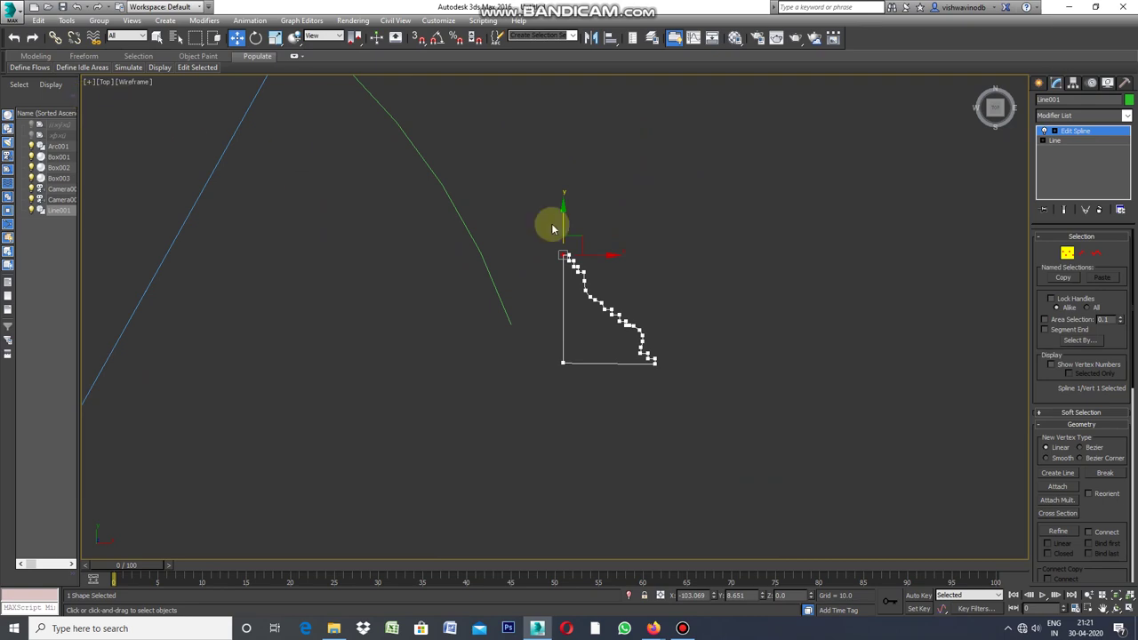
pyautogui.click(89, 82)
# Restore the four-viewport layout, check the camera view, and deselect the profile vertex
pyautogui.click(134, 94)
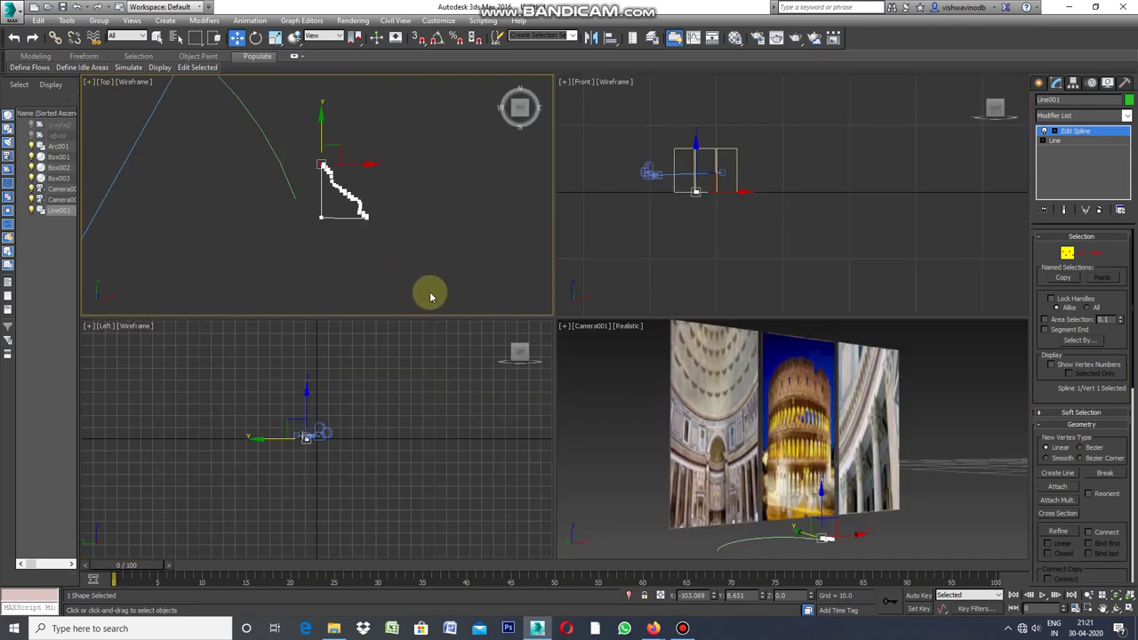
pyautogui.click(564, 327)
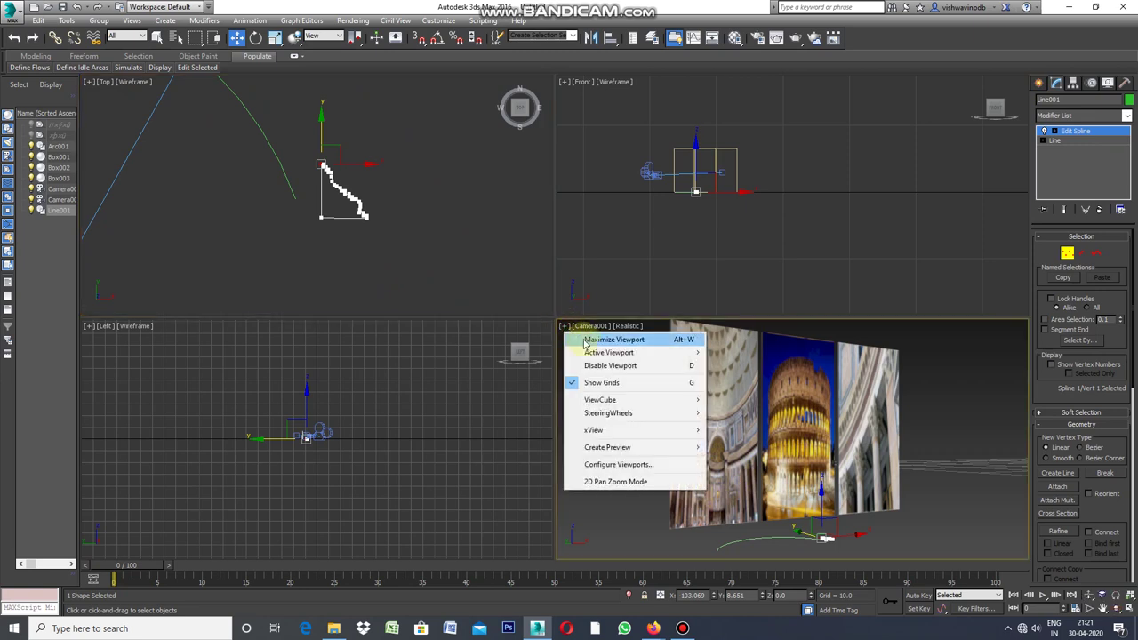
pyautogui.click(600, 338)
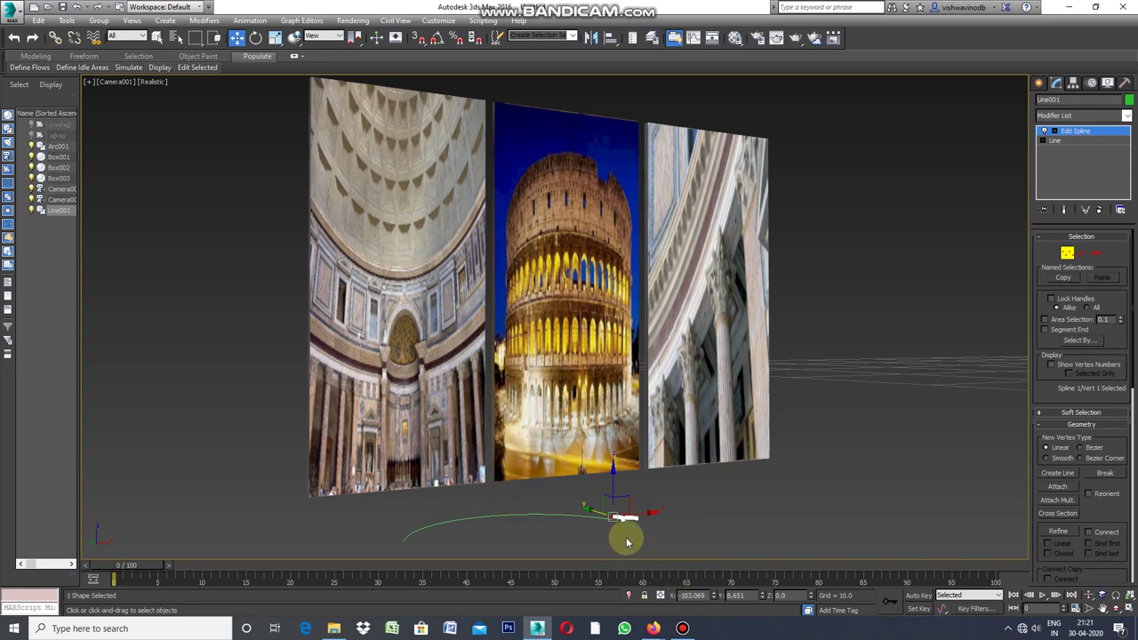
pyautogui.click(89, 85)
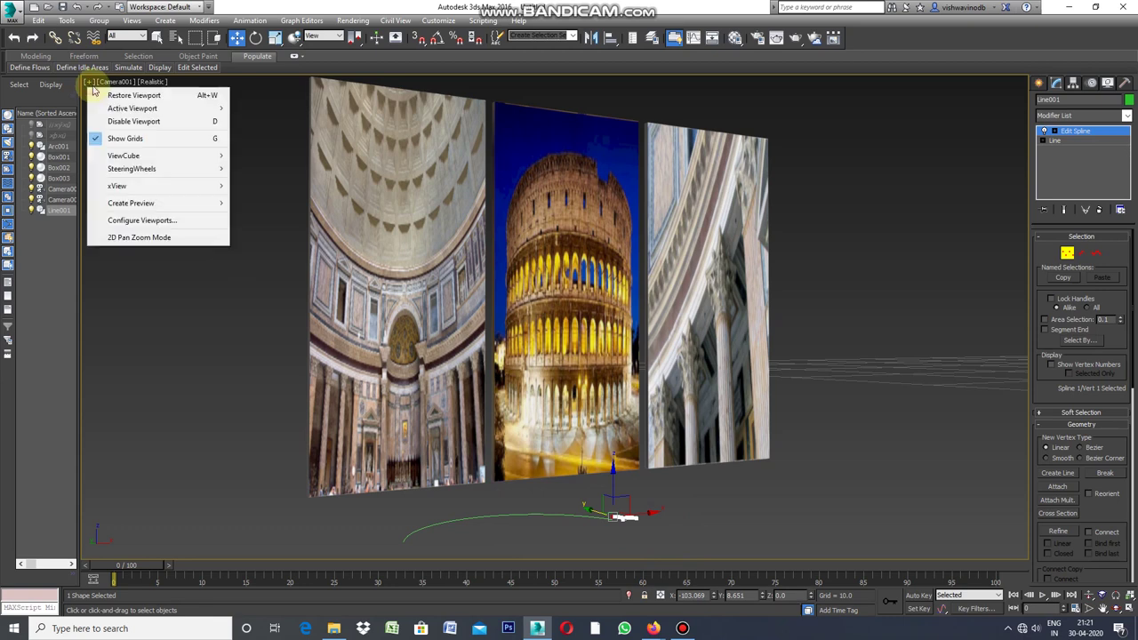
pyautogui.click(100, 93)
pyautogui.scroll(-2, 459, 265)
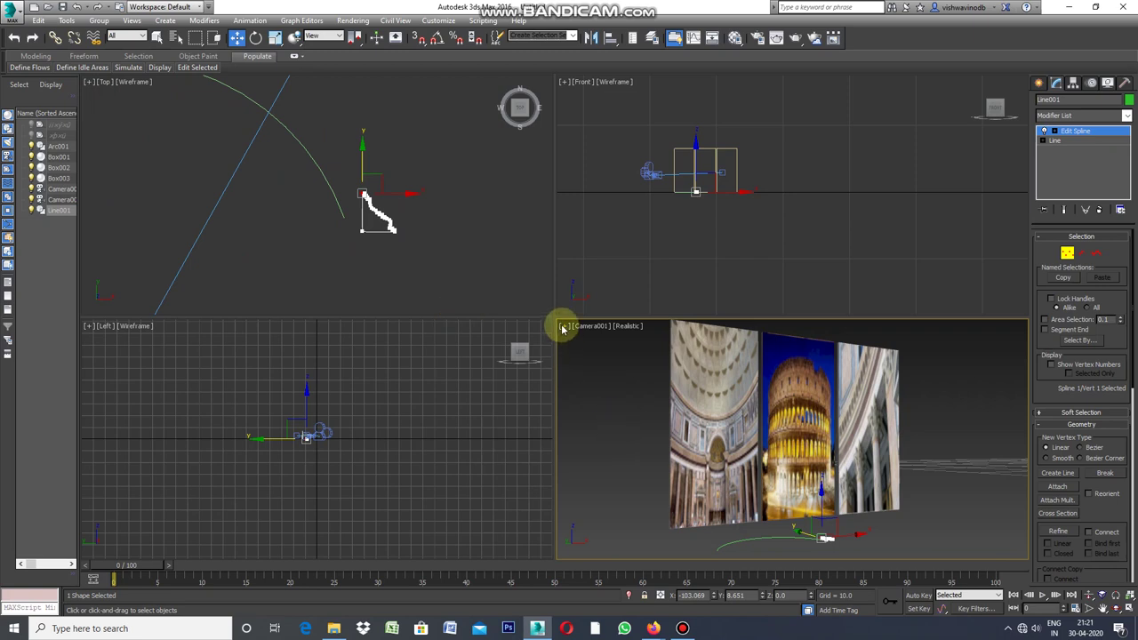
pyautogui.click(654, 176)
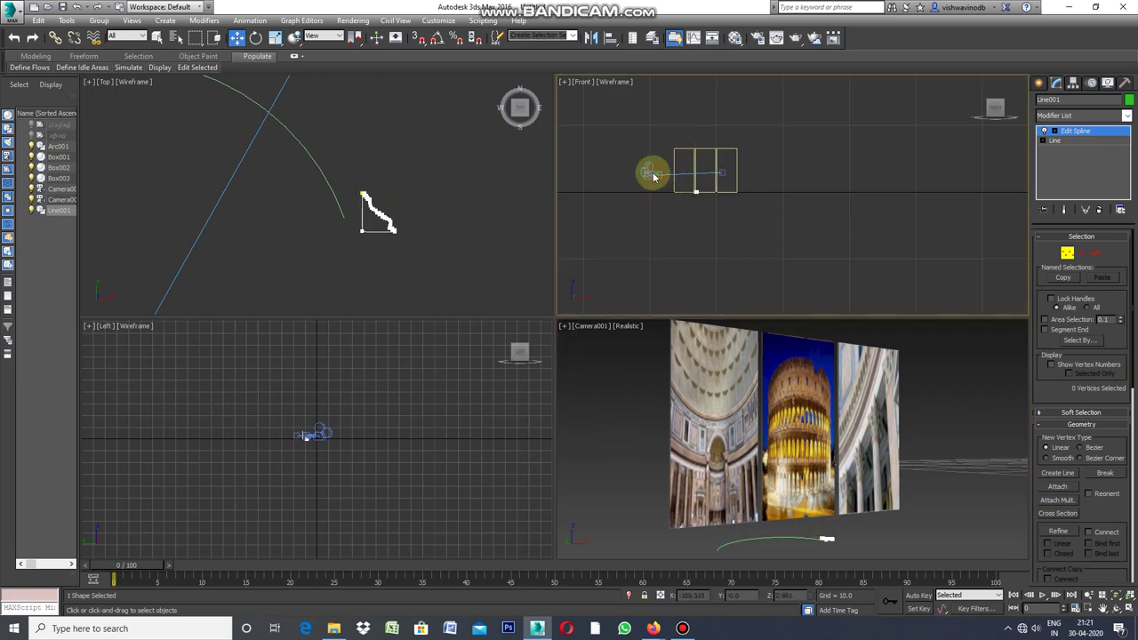
# Leave spline editing with Select Object and make the Front view active
pyautogui.click(157, 38)
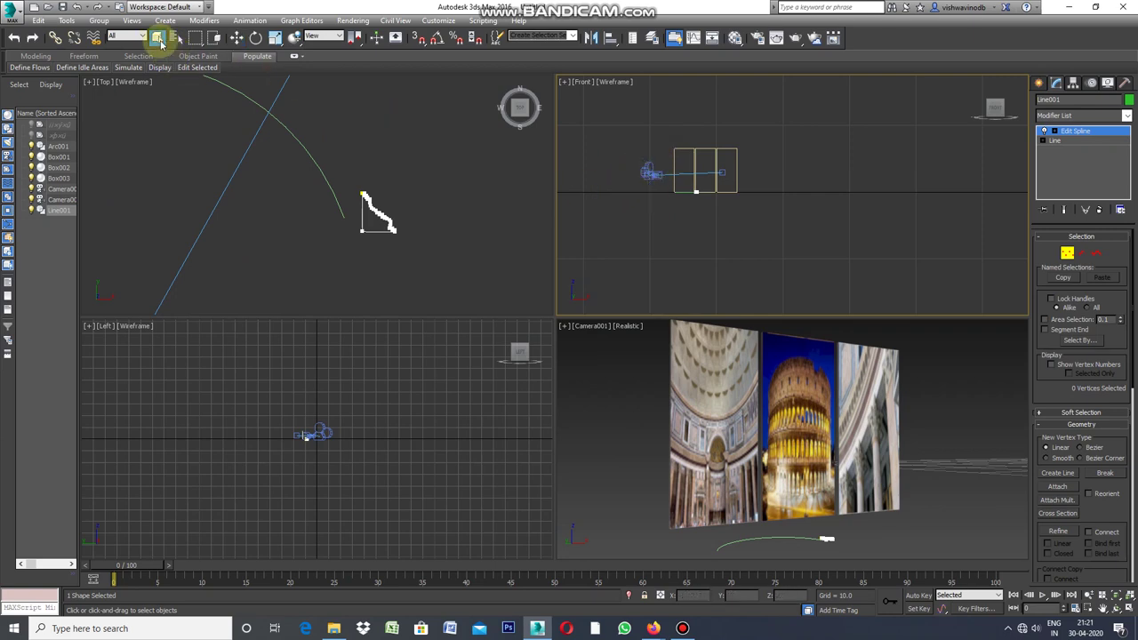
pyautogui.click(462, 241)
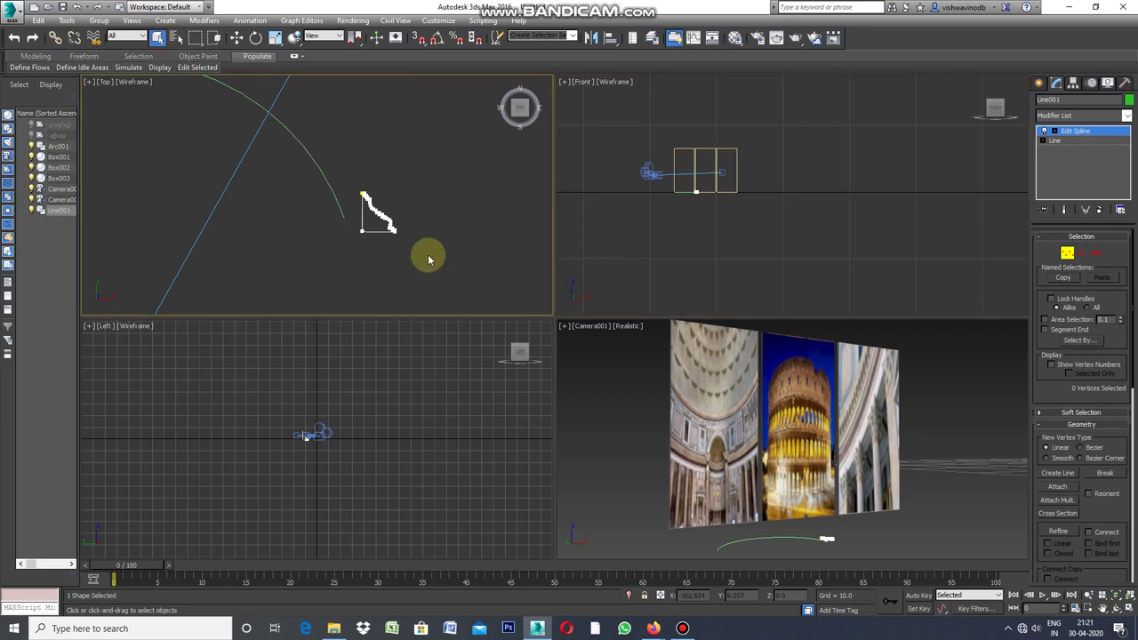
pyautogui.click(669, 244)
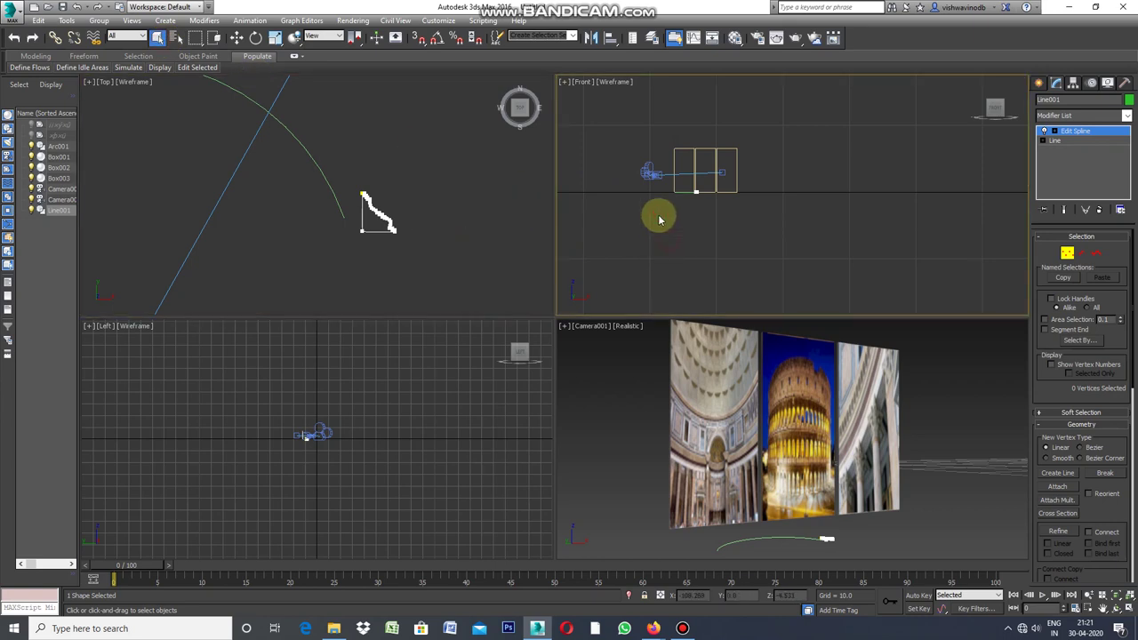
pyautogui.click(650, 168)
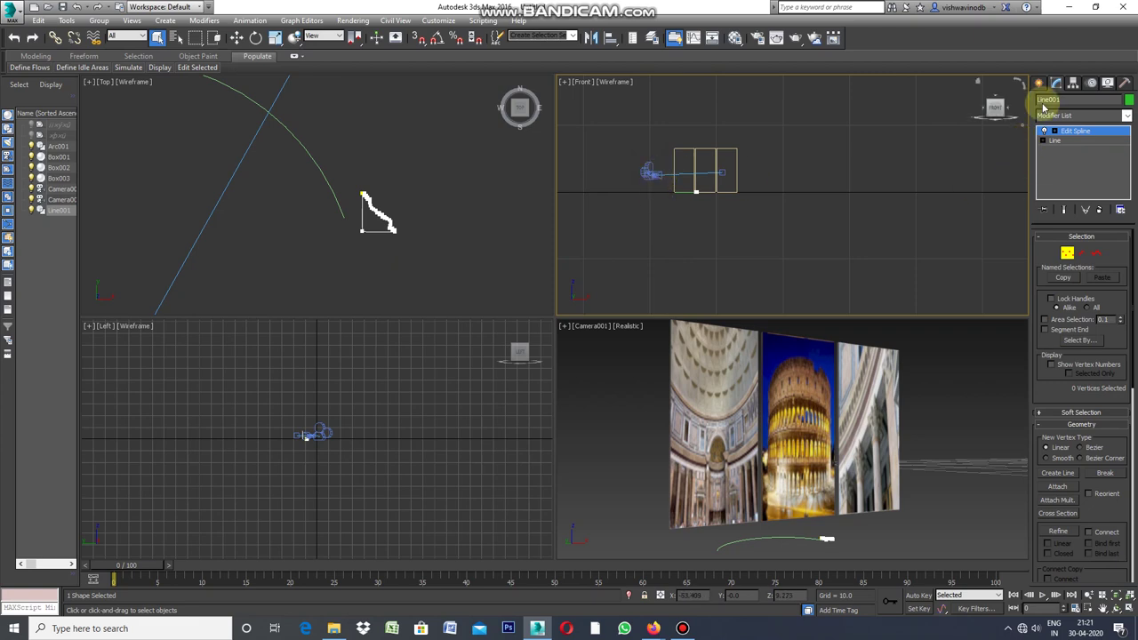
pyautogui.click(1040, 86)
pyautogui.click(723, 257)
# Select Camera001 and then its target in the Front view
pyautogui.click(652, 173)
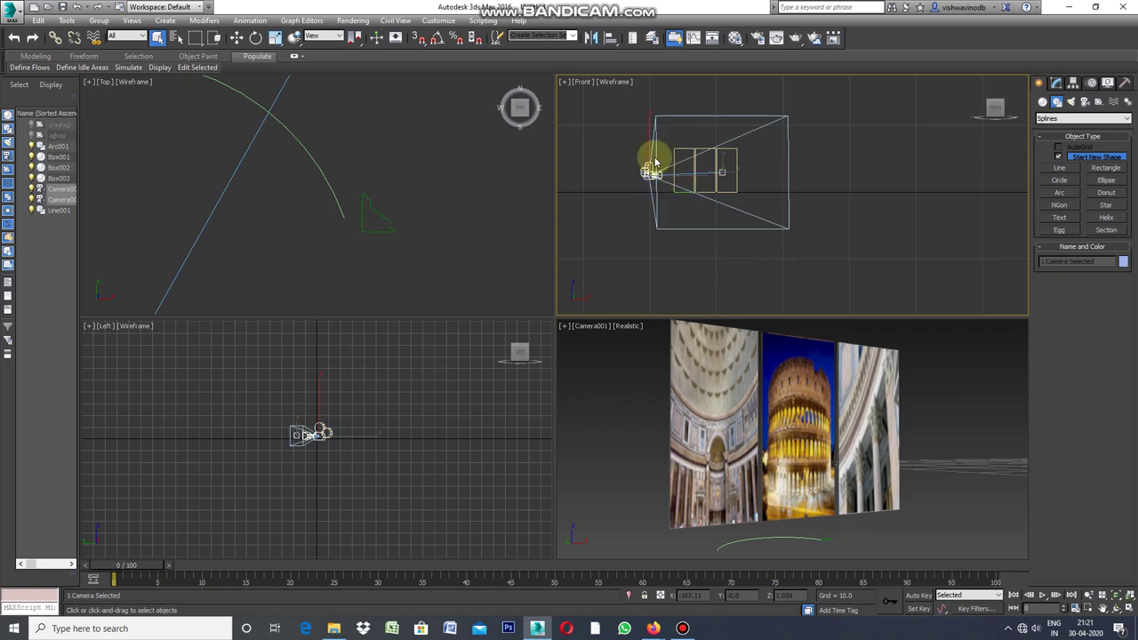
pyautogui.click(647, 153)
pyautogui.click(650, 172)
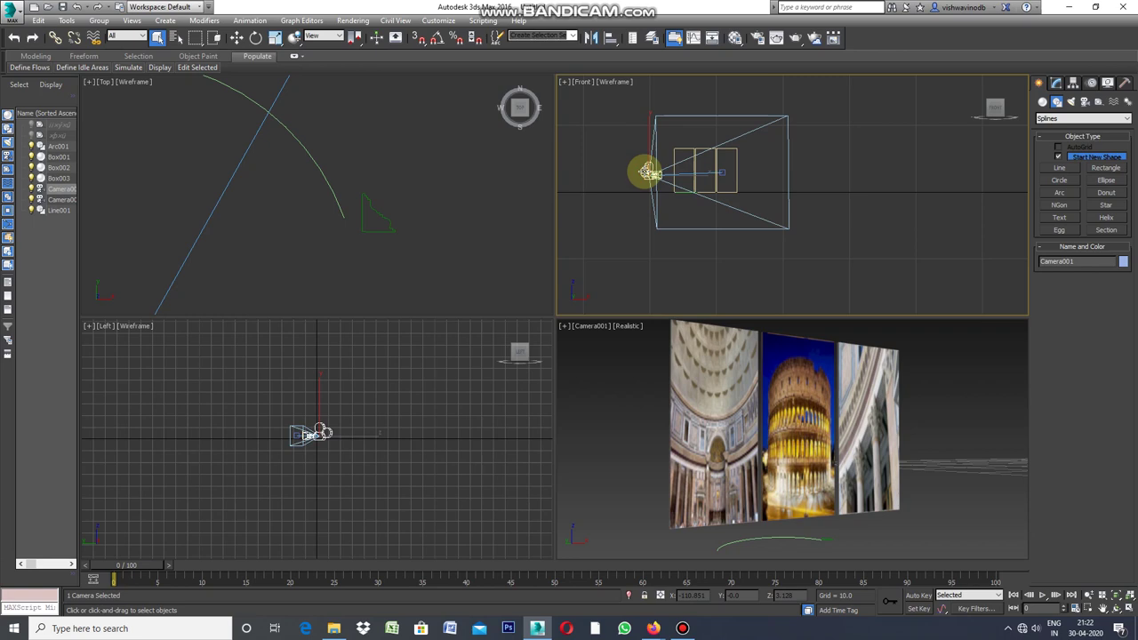
pyautogui.click(724, 174)
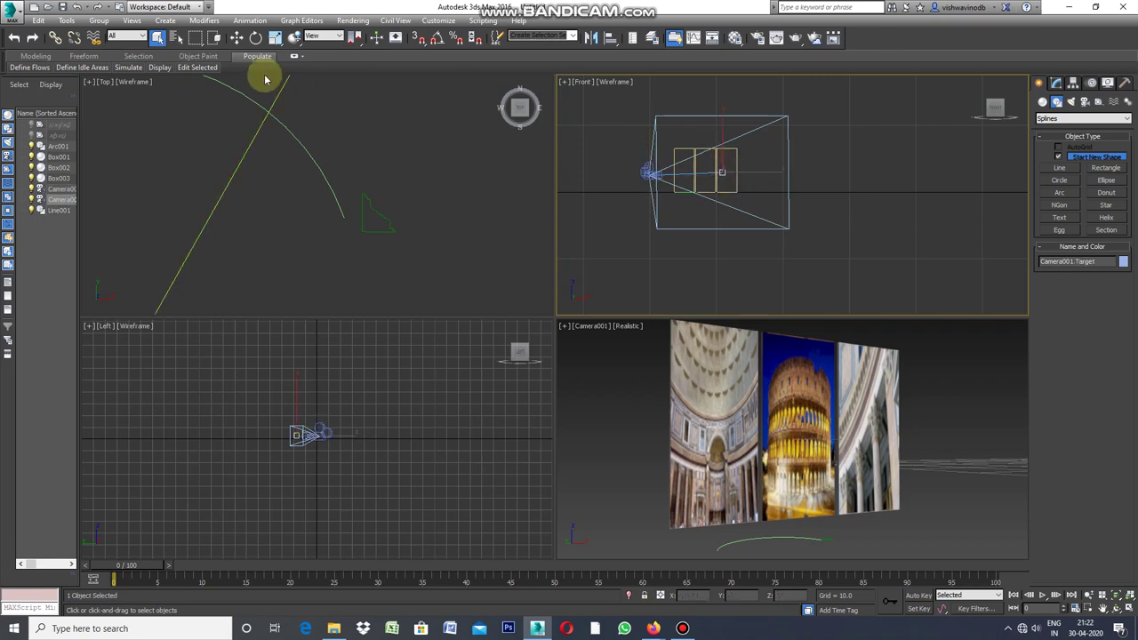
# Lower Camera001.Target in the Front view and move Camera001 up-right in the Top view
pyautogui.click(236, 39)
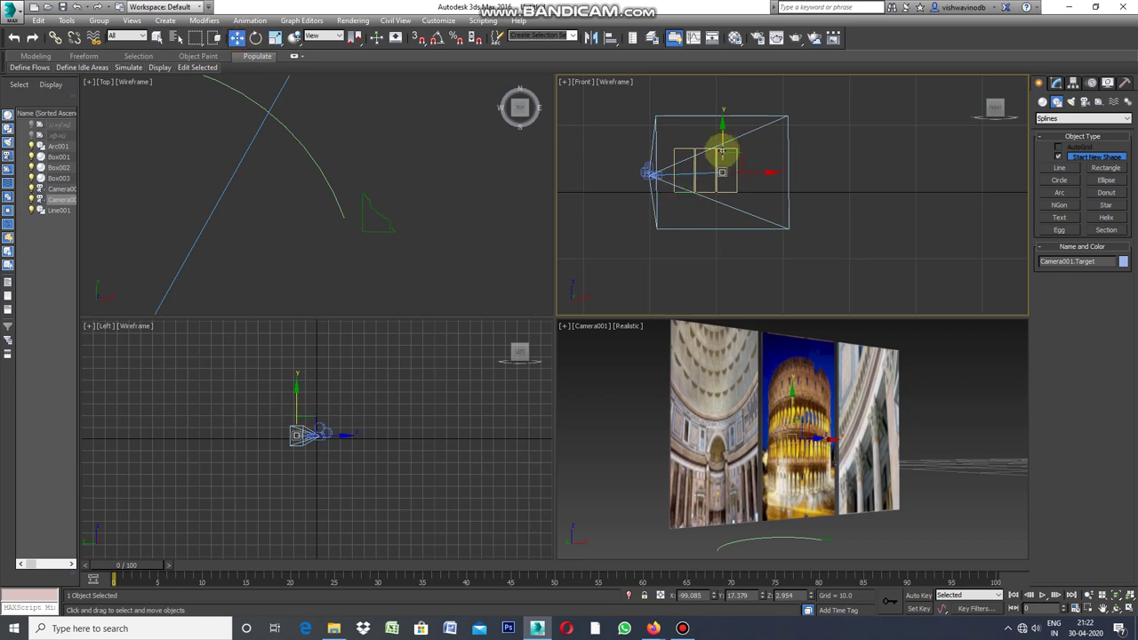
pyautogui.moveTo(722, 147)
pyautogui.mouseDown()
pyautogui.moveTo(725, 175)
pyautogui.moveTo(730, 159)
pyautogui.mouseUp()
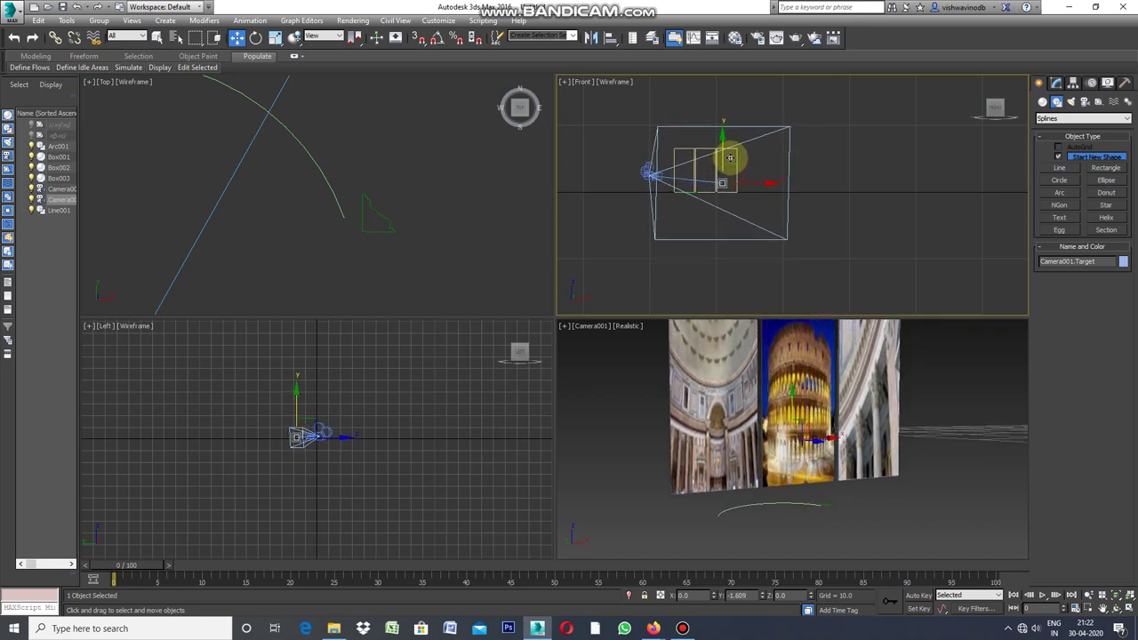
pyautogui.scroll(-4, 398, 258)
pyautogui.scroll(-3, 392, 250)
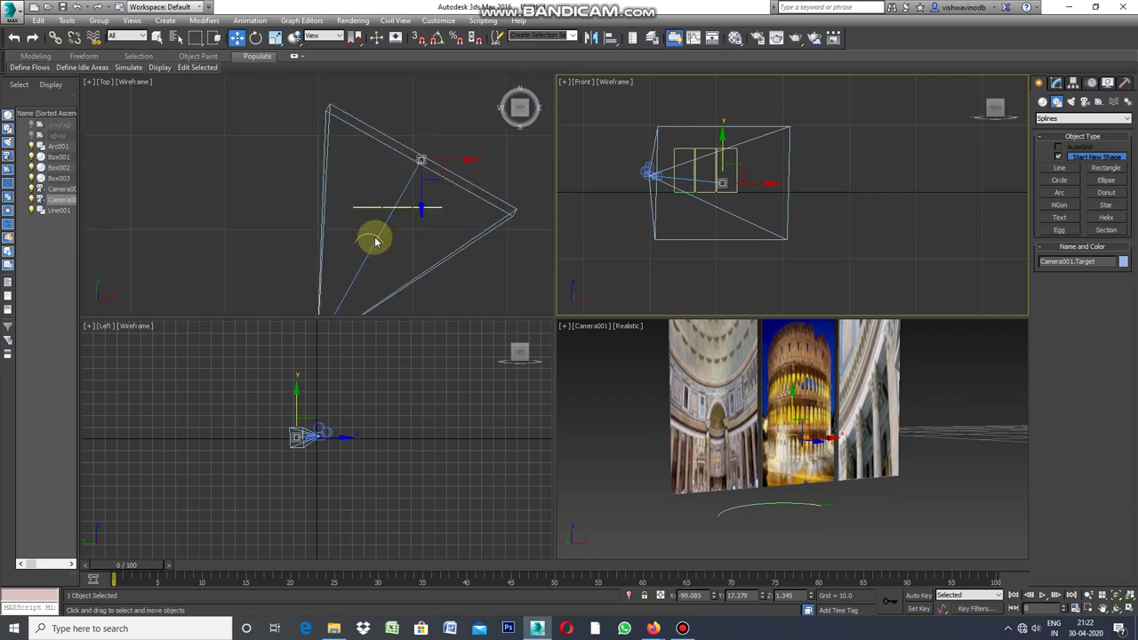
pyautogui.scroll(-2, 377, 237)
pyautogui.moveTo(342, 292); pyautogui.dragTo(364, 263)
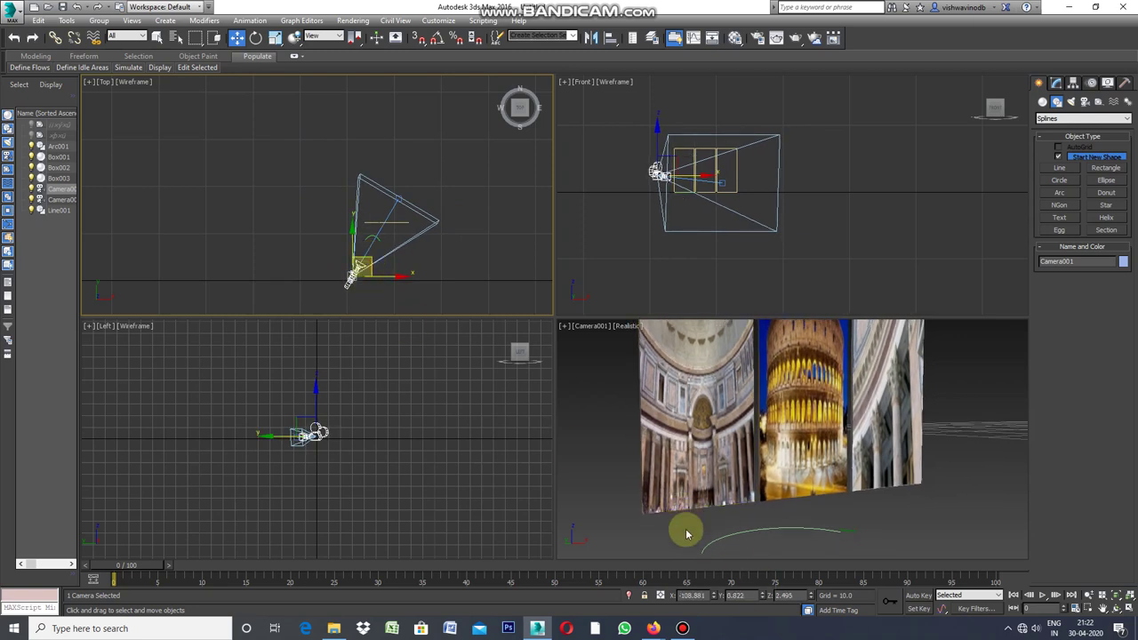
pyautogui.rightClick(564, 331)
# Maximize the camera viewport and bring up the Create > Geometry category list
pyautogui.click(565, 329)
pyautogui.click(584, 339)
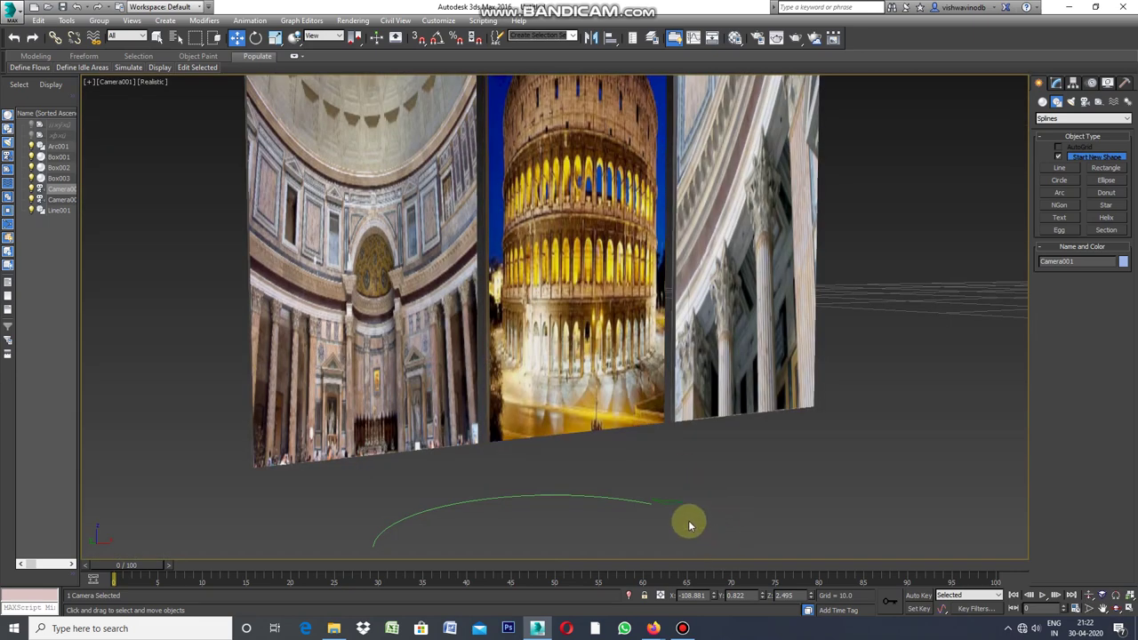
pyautogui.click(410, 116)
pyautogui.click(228, 82)
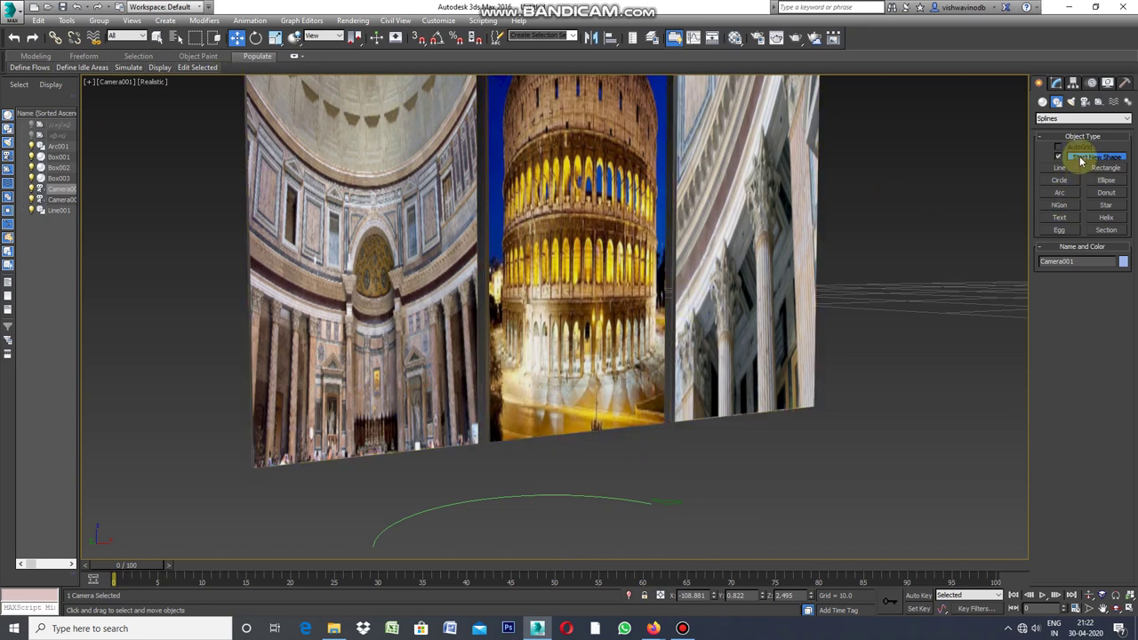
pyautogui.click(1042, 102)
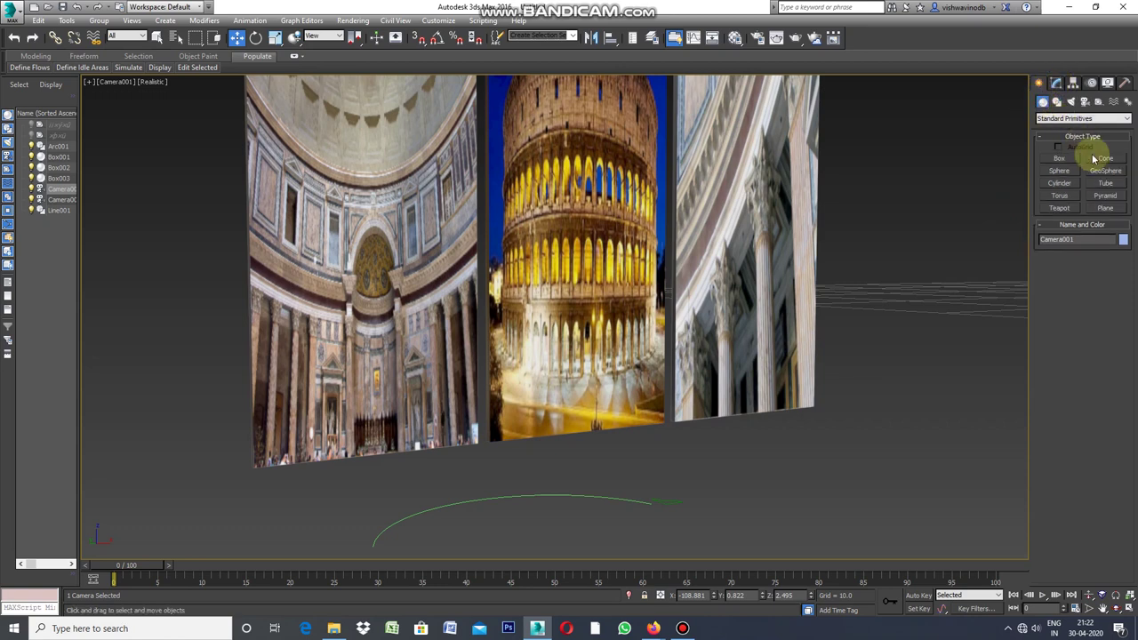
pyautogui.click(1111, 119)
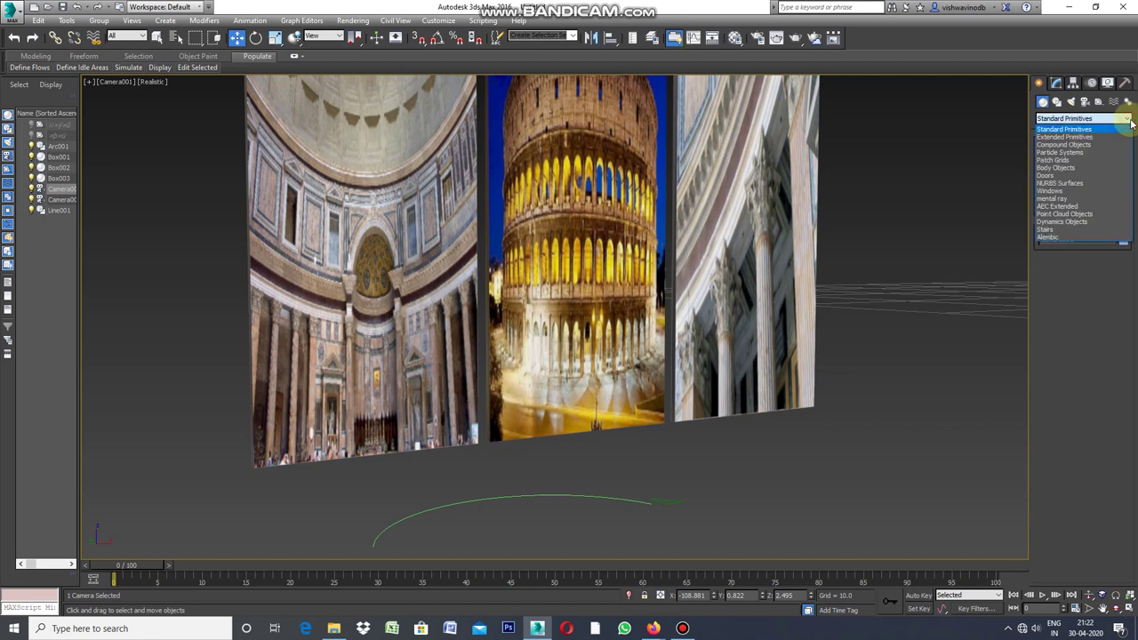
# Loft Line001 along Arc001 with Compound Objects > Loft to create Loft001
pyautogui.click(1067, 144)
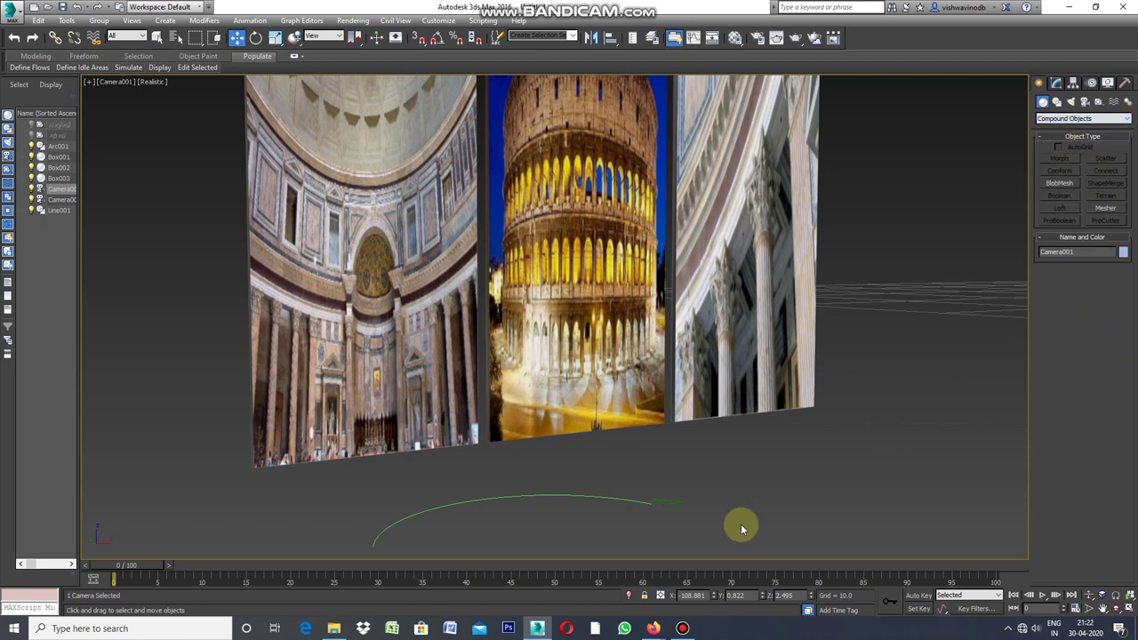
pyautogui.click(647, 505)
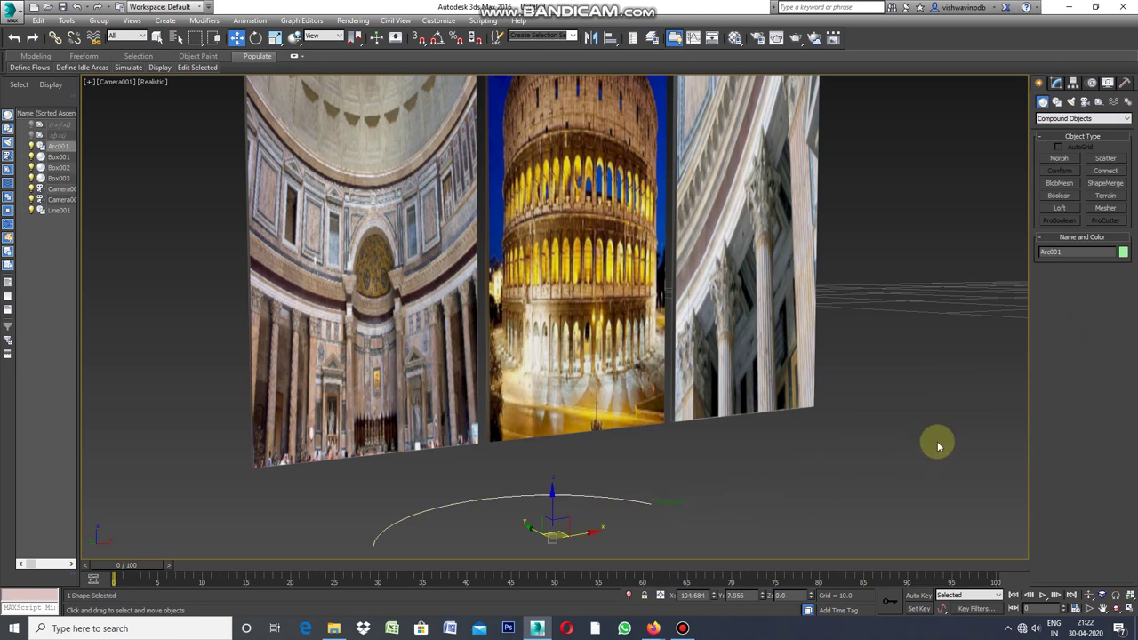
pyautogui.click(1063, 209)
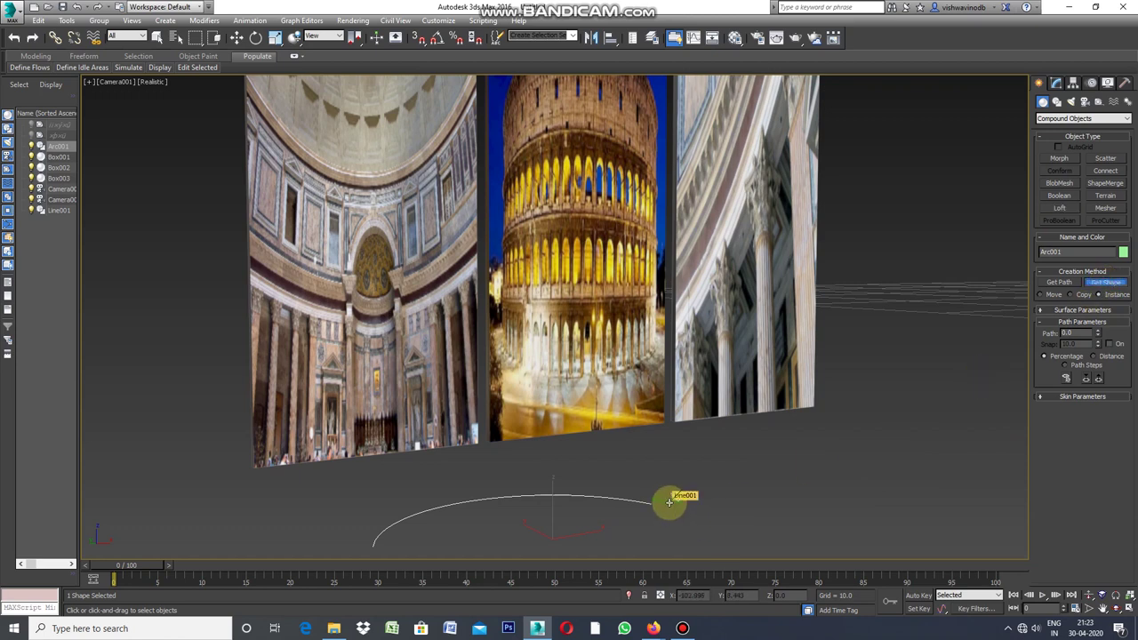
pyautogui.click(668, 504)
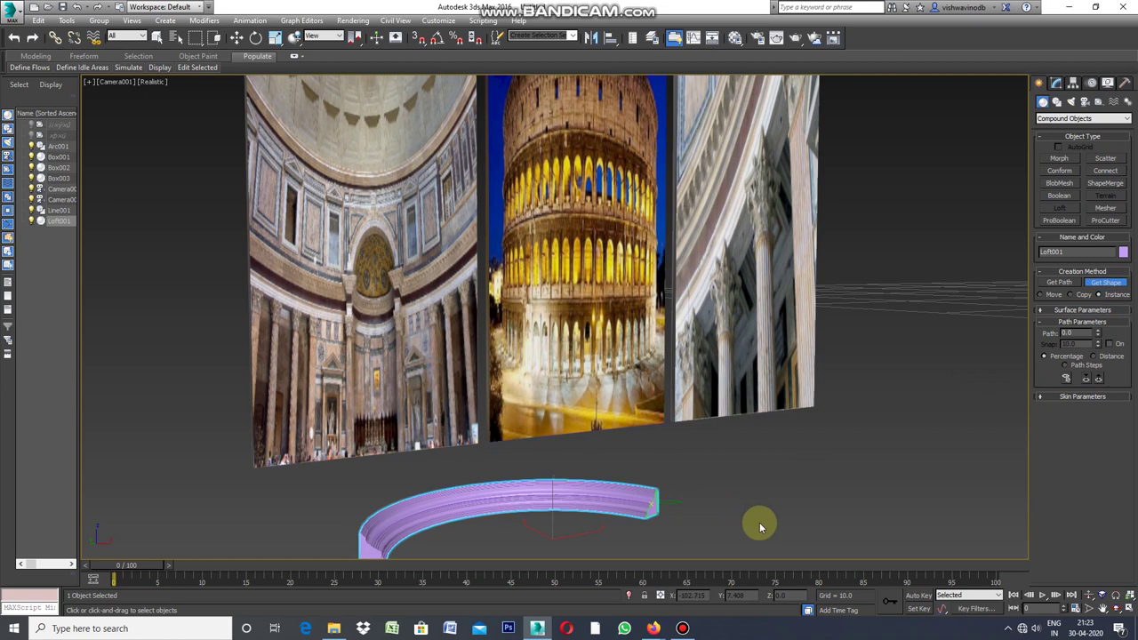
pyautogui.click(1091, 610)
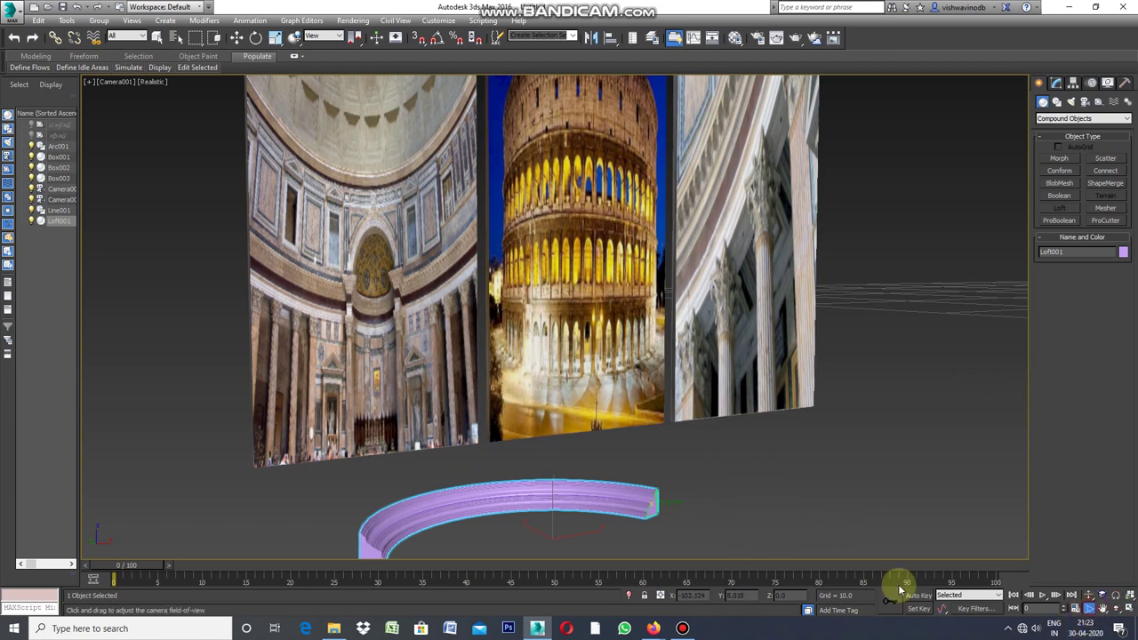
# Adjust the camera's field of view and truck it to frame the panels and cornice
pyautogui.moveTo(626, 534); pyautogui.dragTo(630, 528)
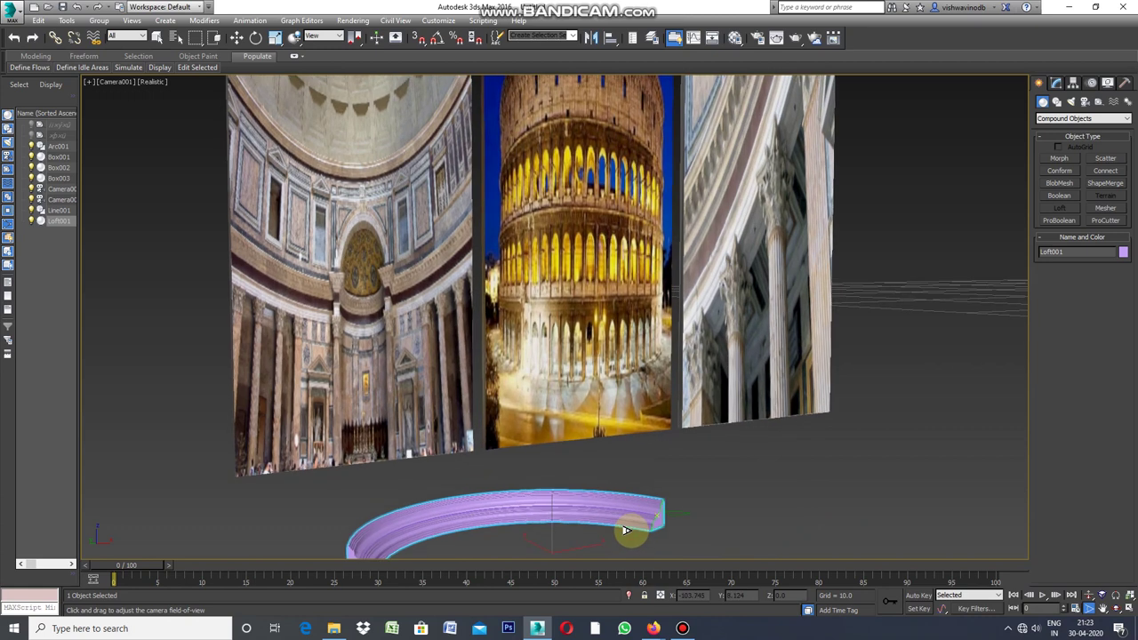
pyautogui.click(1101, 609)
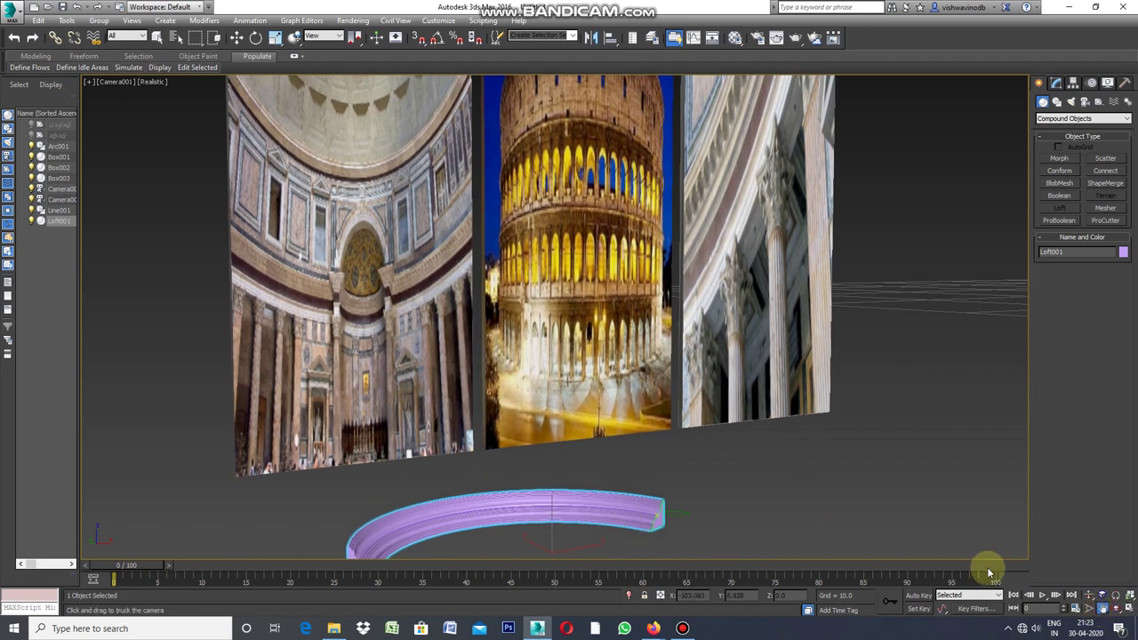
pyautogui.moveTo(721, 494); pyautogui.dragTo(719, 457)
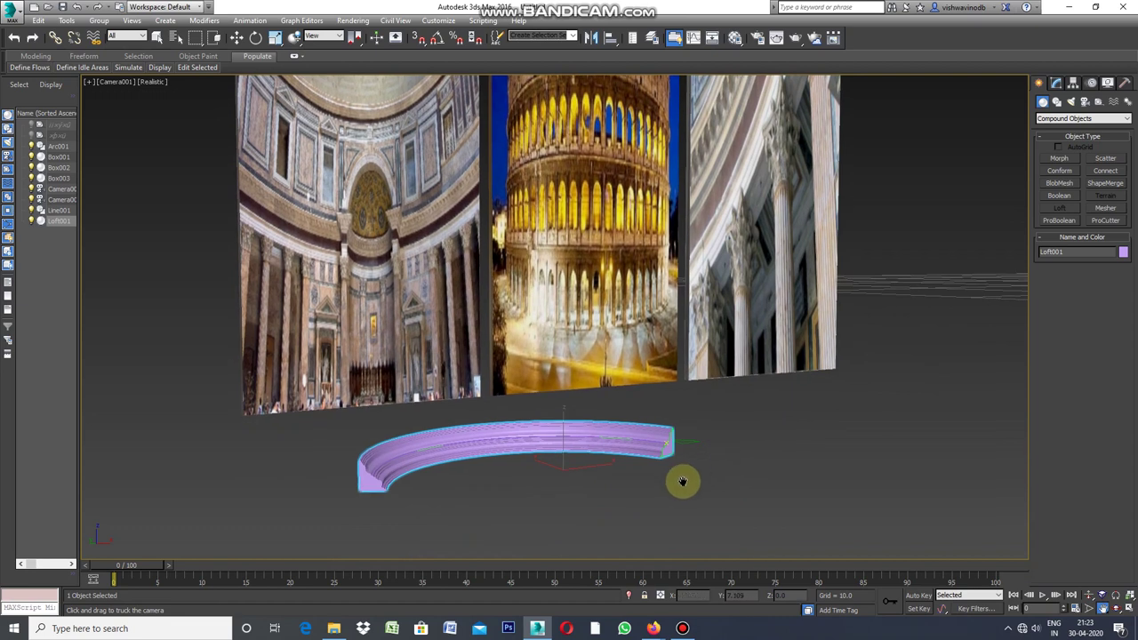
pyautogui.click(1087, 610)
pyautogui.moveTo(631, 498); pyautogui.dragTo(650, 468)
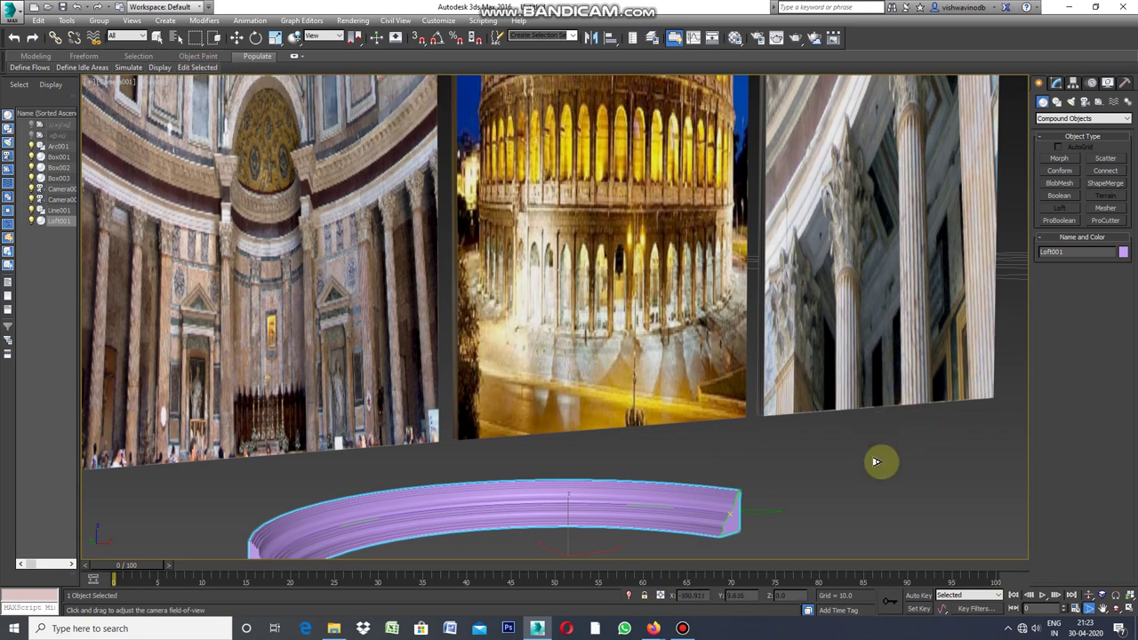
pyautogui.moveTo(876, 461); pyautogui.dragTo(881, 491)
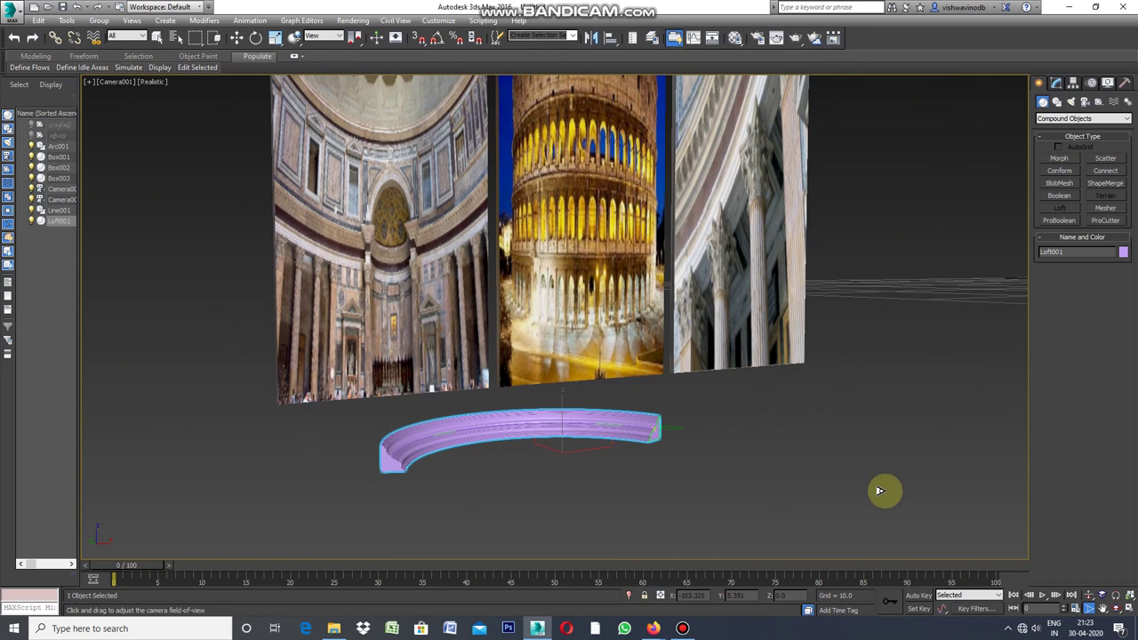
pyautogui.click(735, 38)
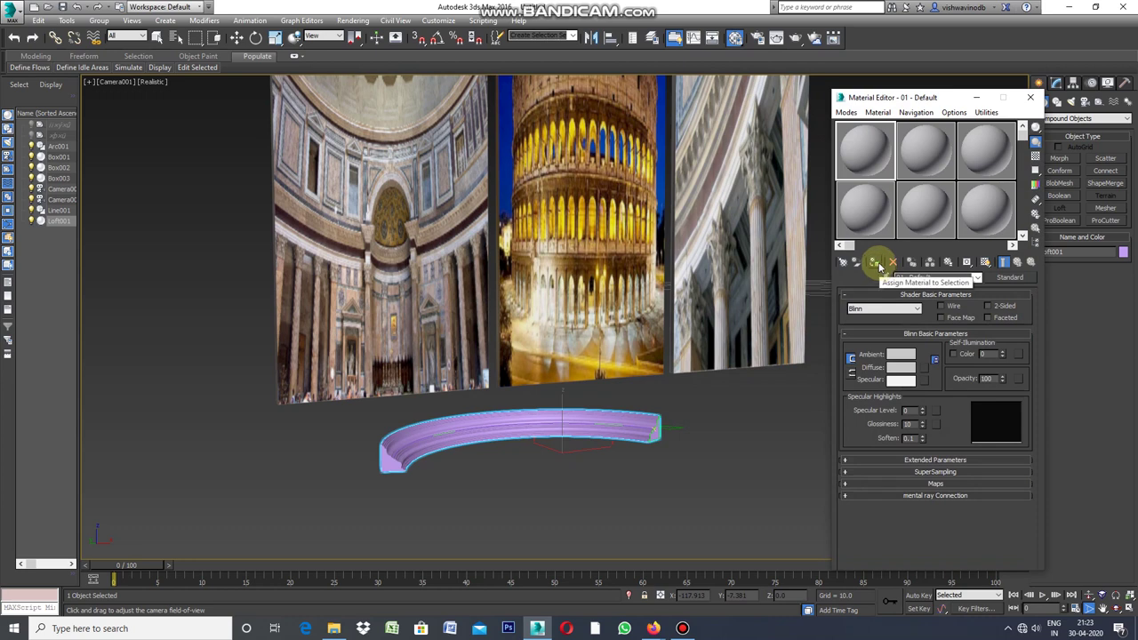
# Make the cornice material an Architectural type with luminance 500
pyautogui.click(1012, 279)
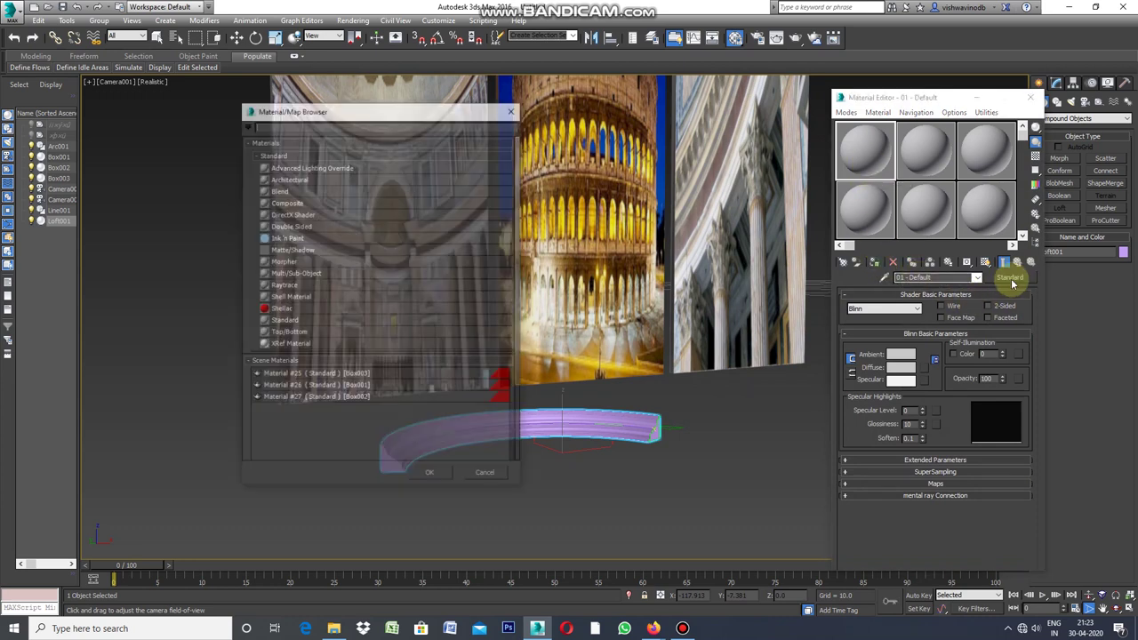
pyautogui.click(319, 180)
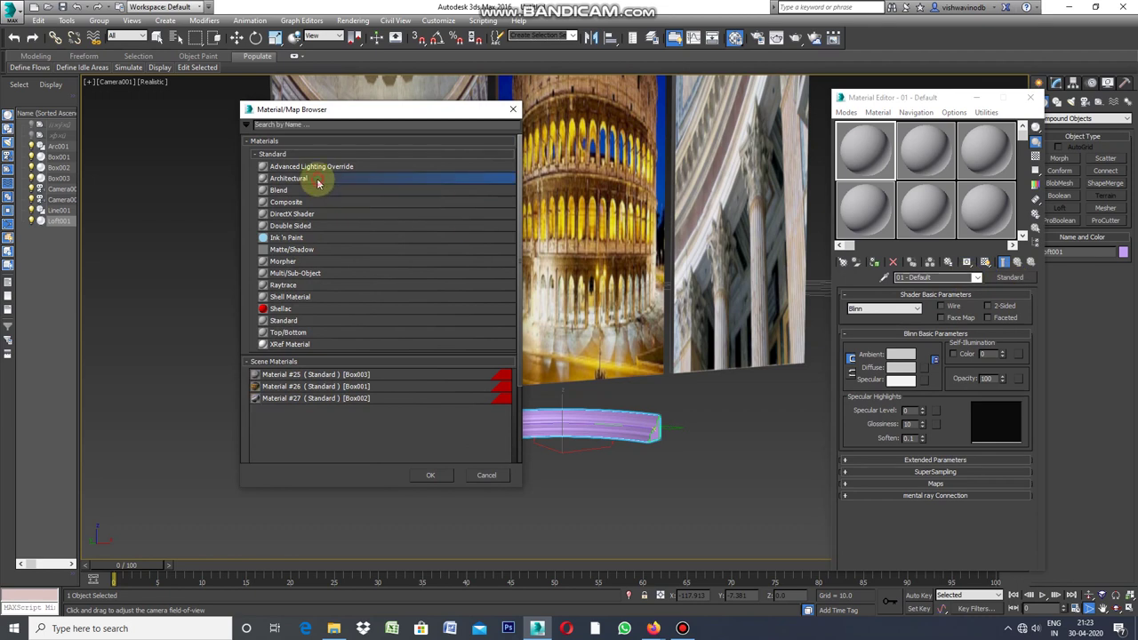
pyautogui.click(430, 475)
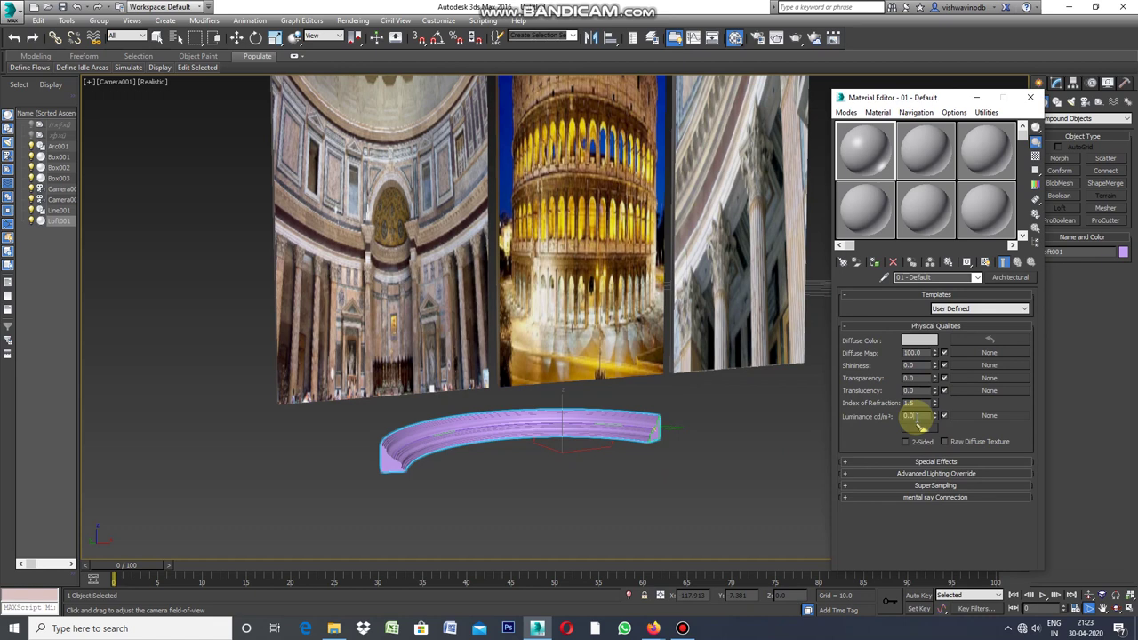
pyautogui.write('50')
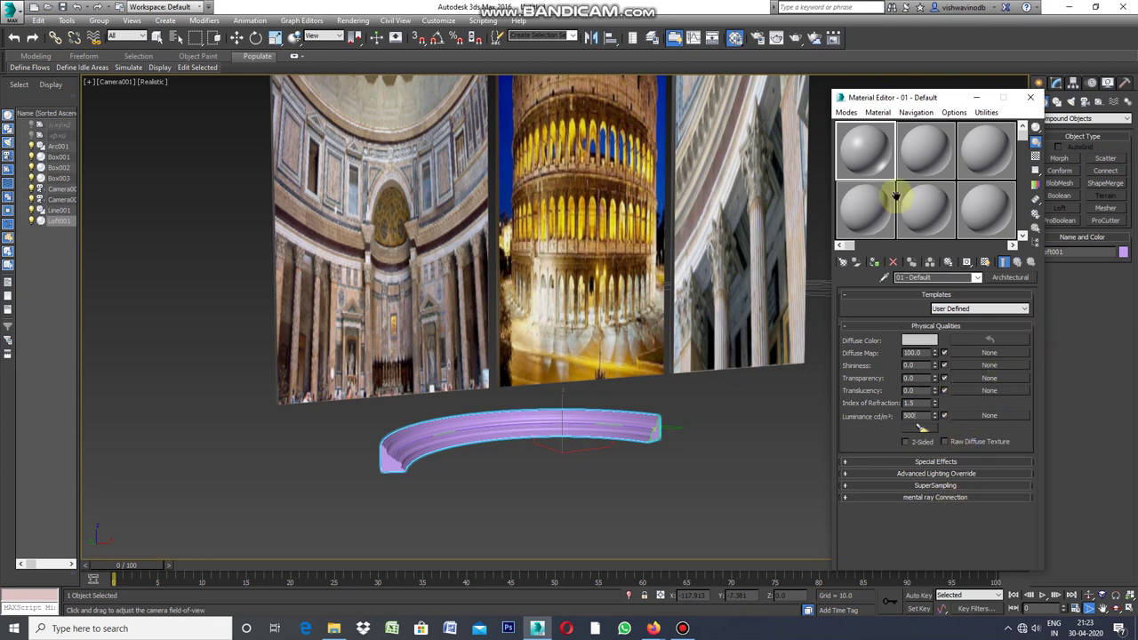
pyautogui.click(879, 169)
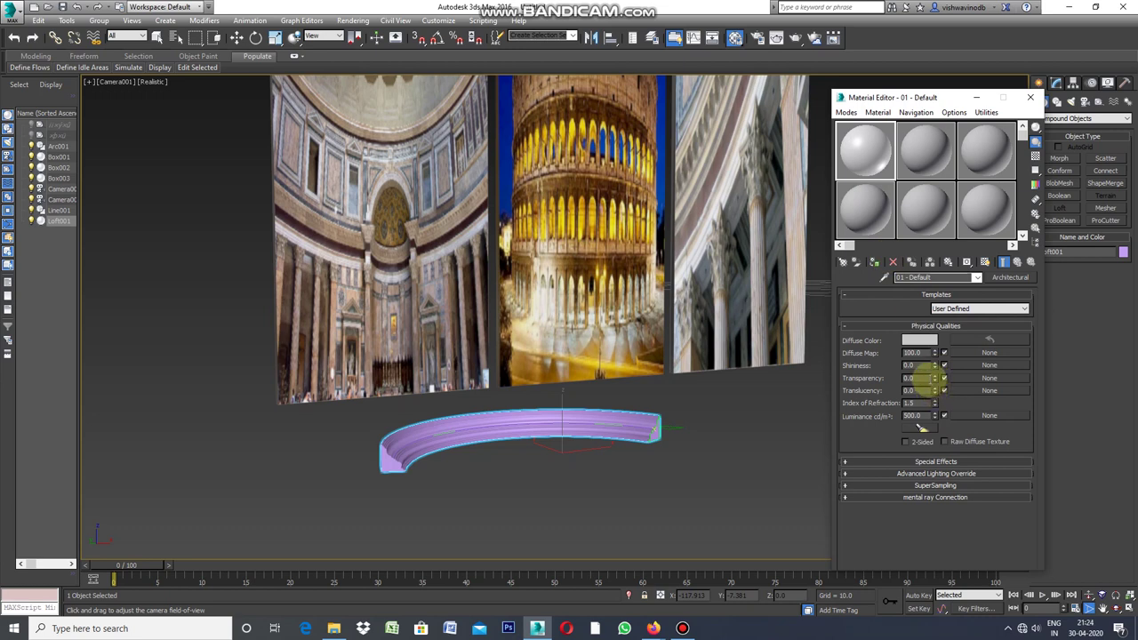
# Set the diffuse colour to near-white 243, assign it to the cornice loft, and close the editor
pyautogui.click(922, 340)
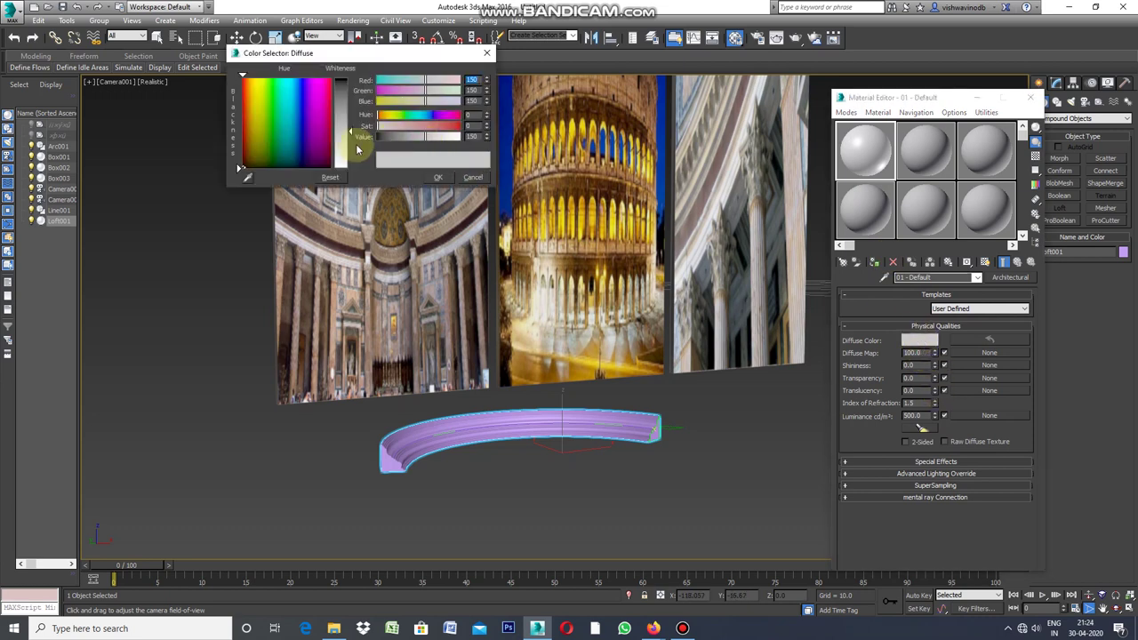
pyautogui.moveTo(350, 134); pyautogui.dragTo(347, 167)
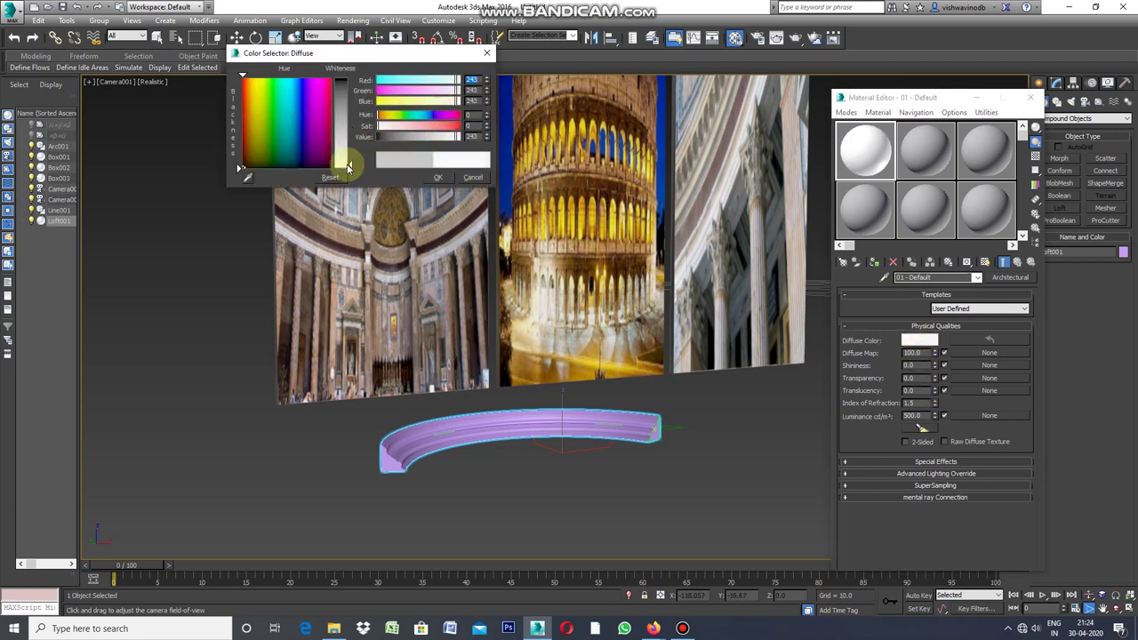
pyautogui.click(438, 178)
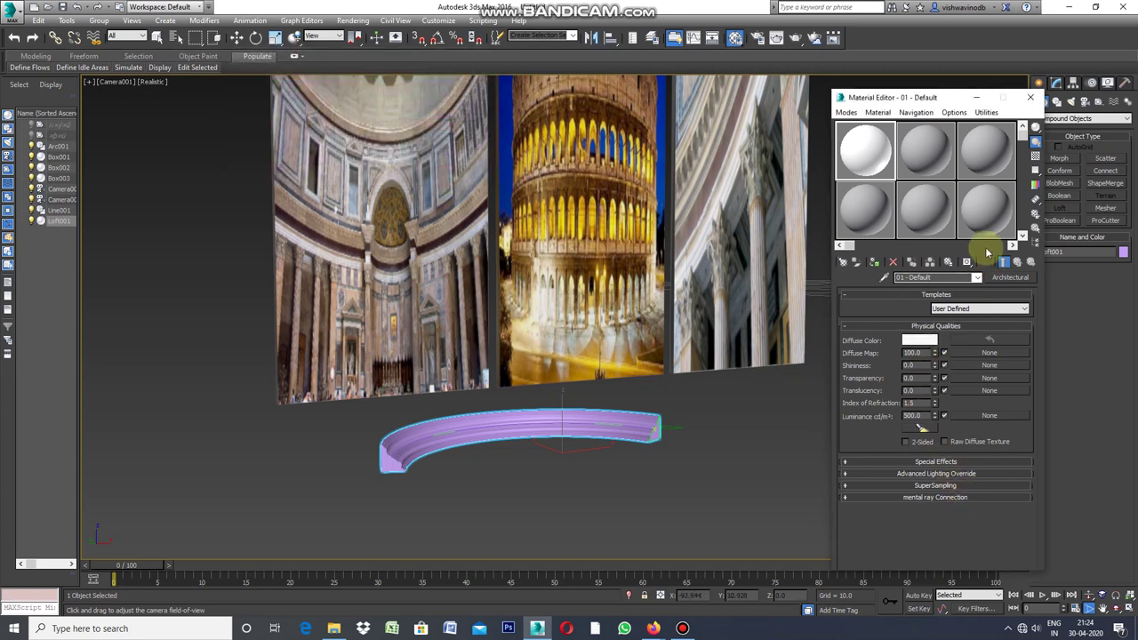
pyautogui.click(157, 37)
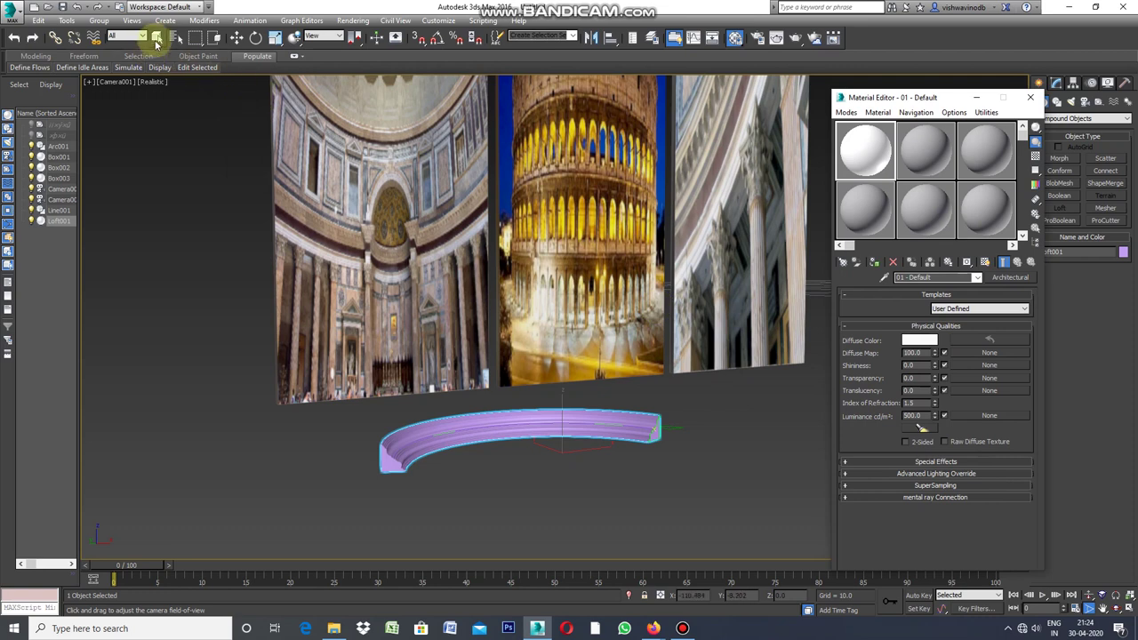
pyautogui.click(875, 263)
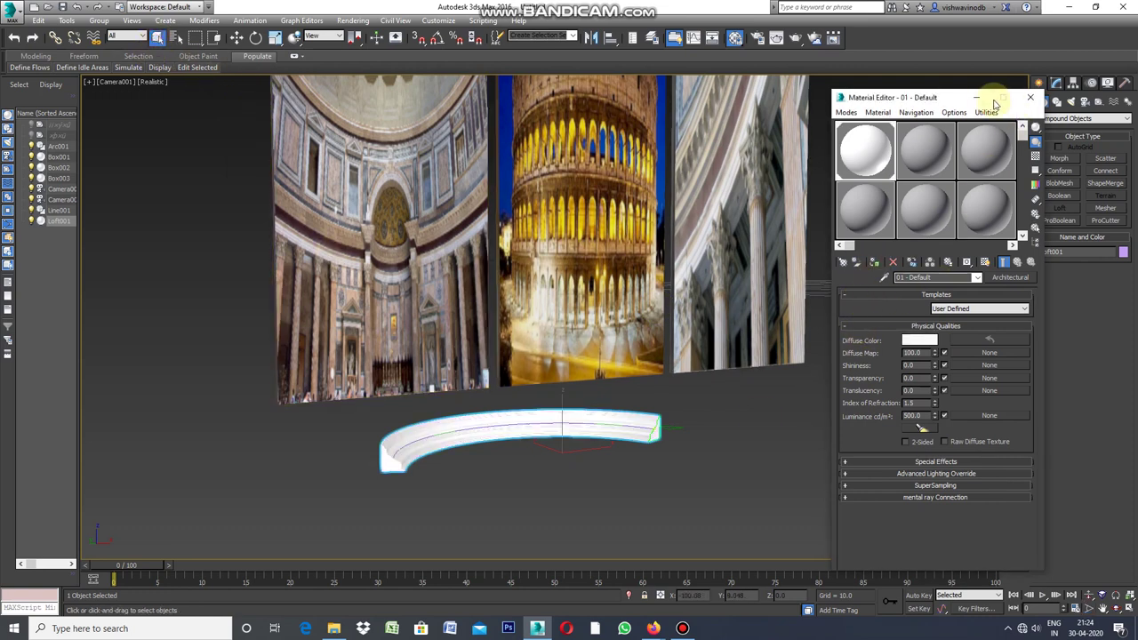
pyautogui.click(1030, 96)
pyautogui.click(800, 414)
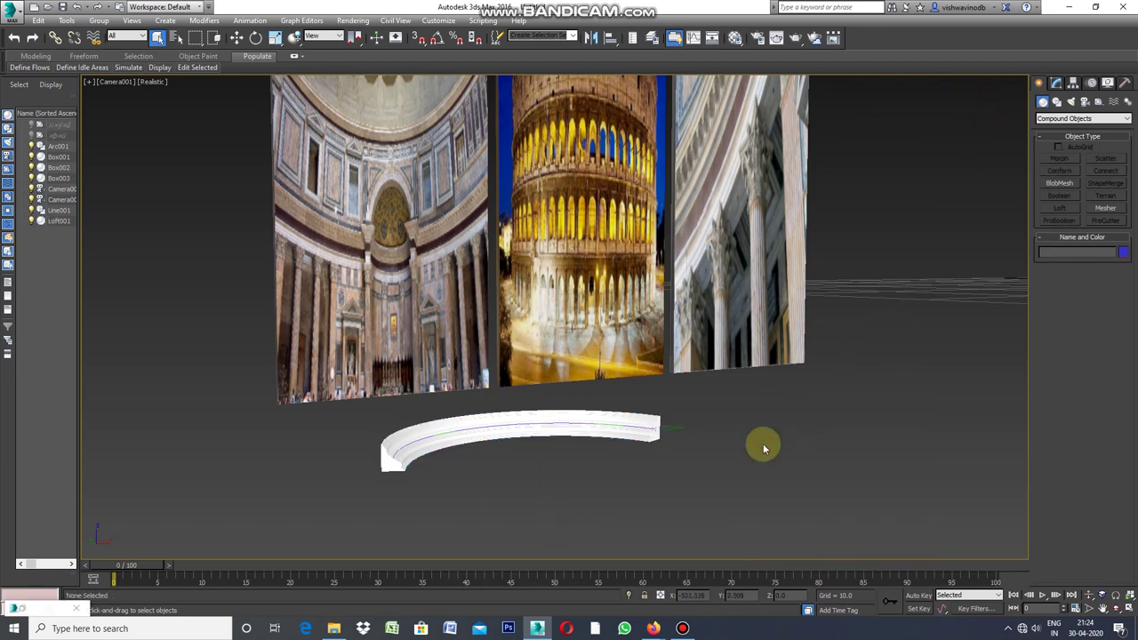
# Narrow Camera001's field of view around the panels and cornice, then restore the four-viewport layout
pyautogui.click(1089, 609)
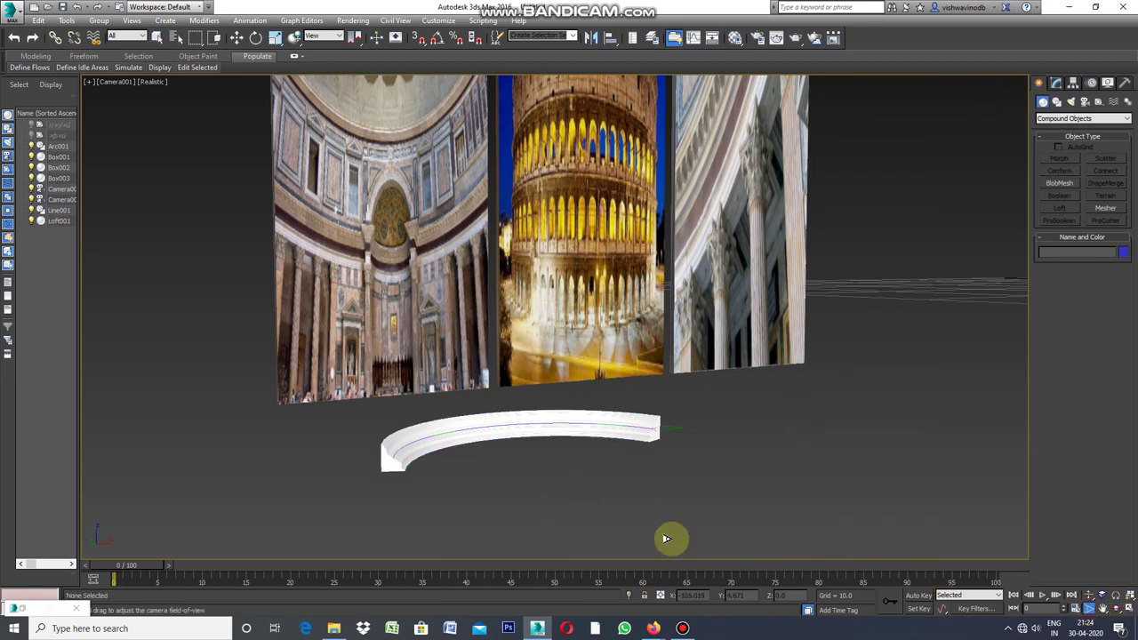
pyautogui.moveTo(539, 500); pyautogui.dragTo(618, 461)
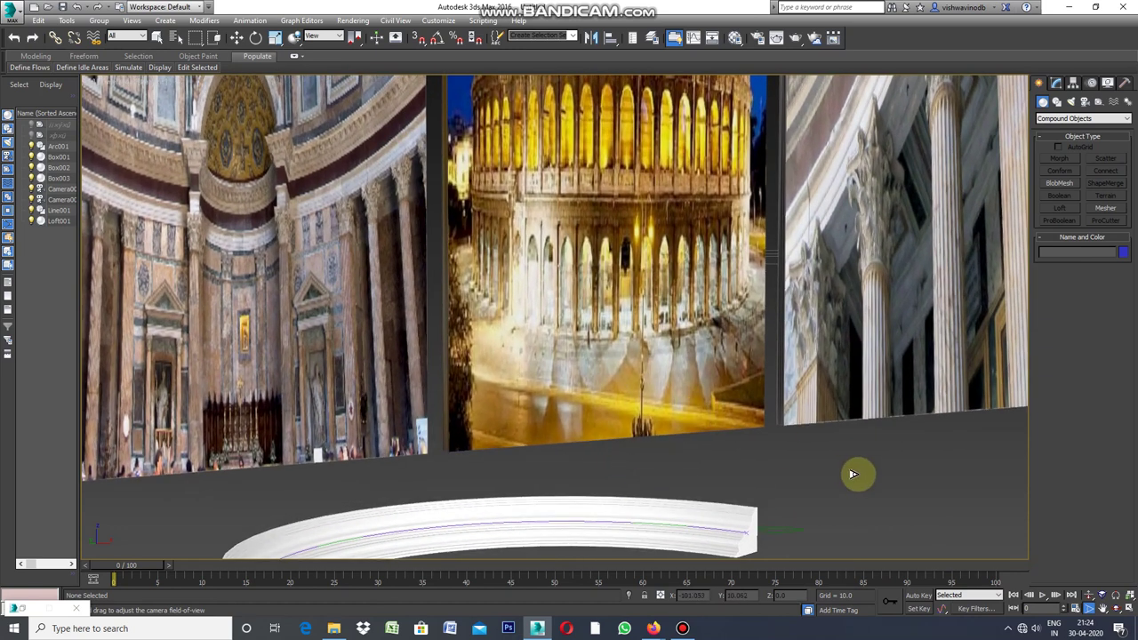
pyautogui.moveTo(854, 477); pyautogui.dragTo(854, 484)
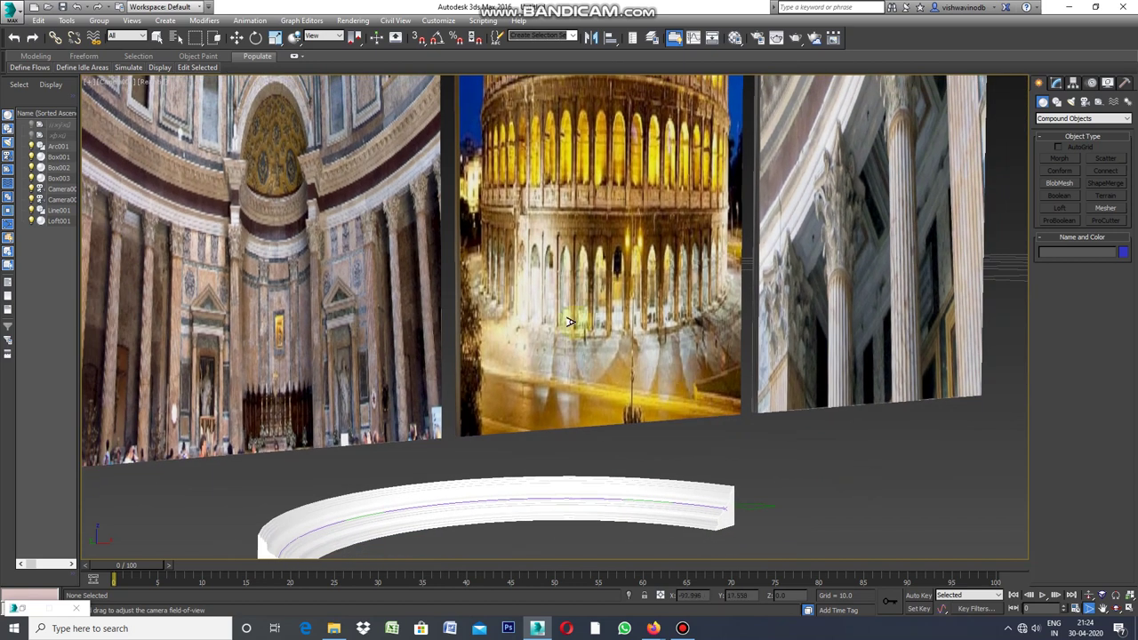
pyautogui.click(89, 81)
pyautogui.click(124, 94)
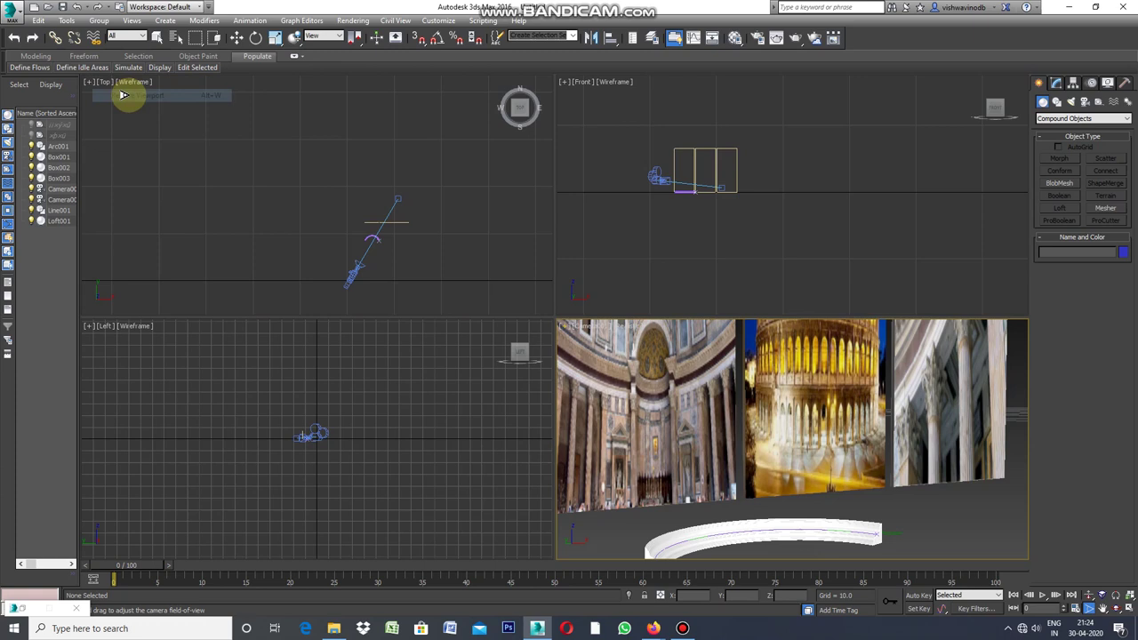
# Lower Camera001's target in the Front view and shift the camera in the Top view toward the cornice
pyautogui.click(666, 183)
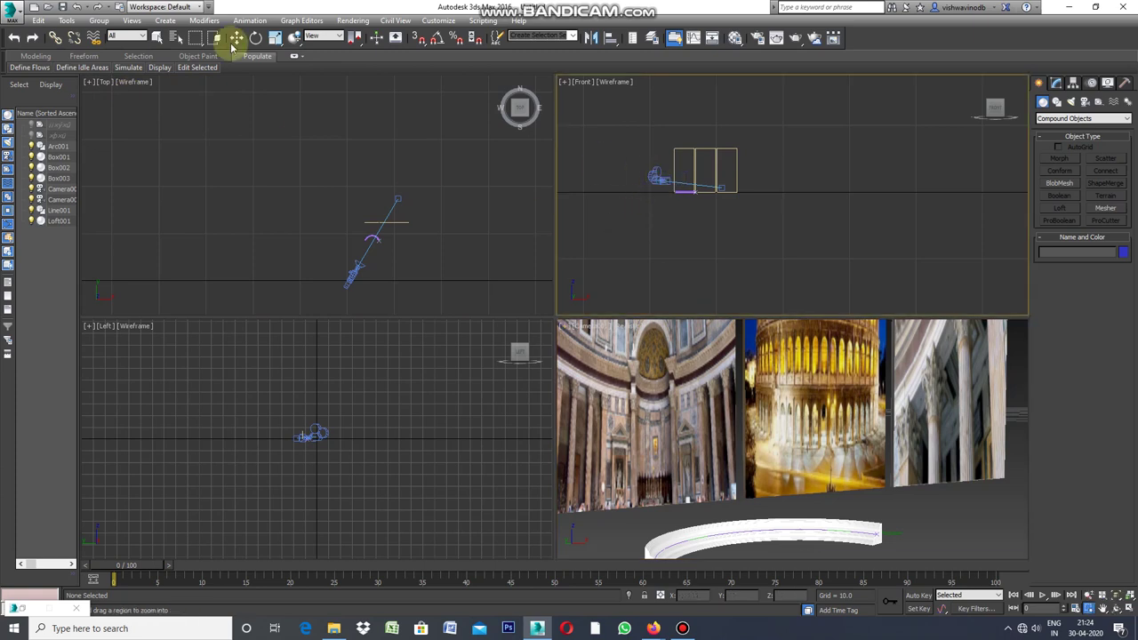
pyautogui.click(155, 37)
pyautogui.click(666, 178)
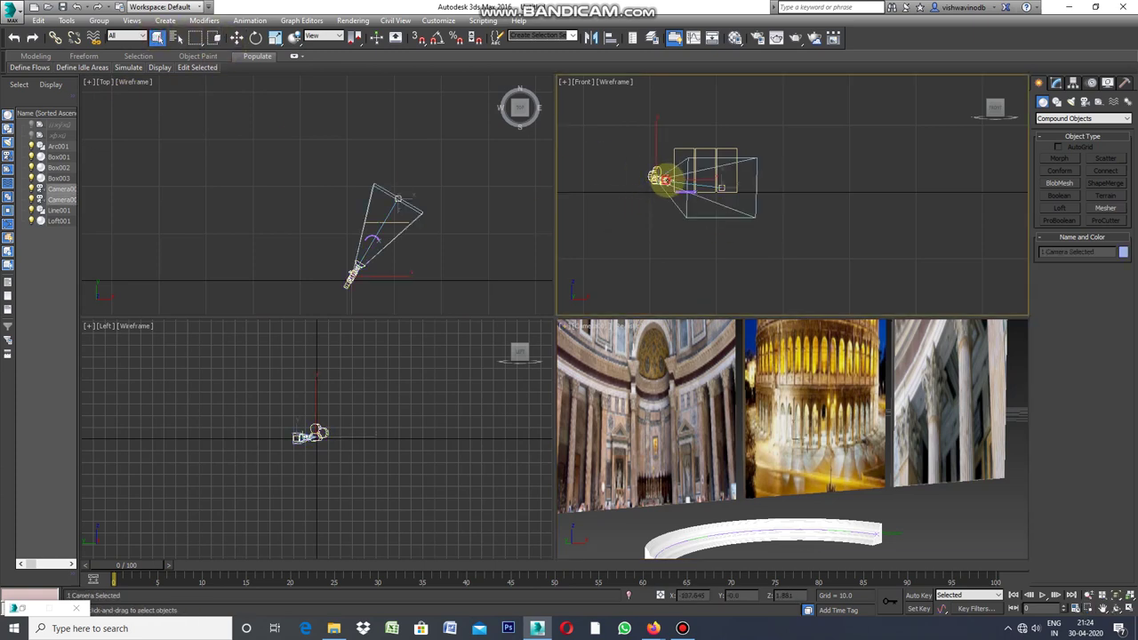
pyautogui.click(720, 188)
pyautogui.click(724, 186)
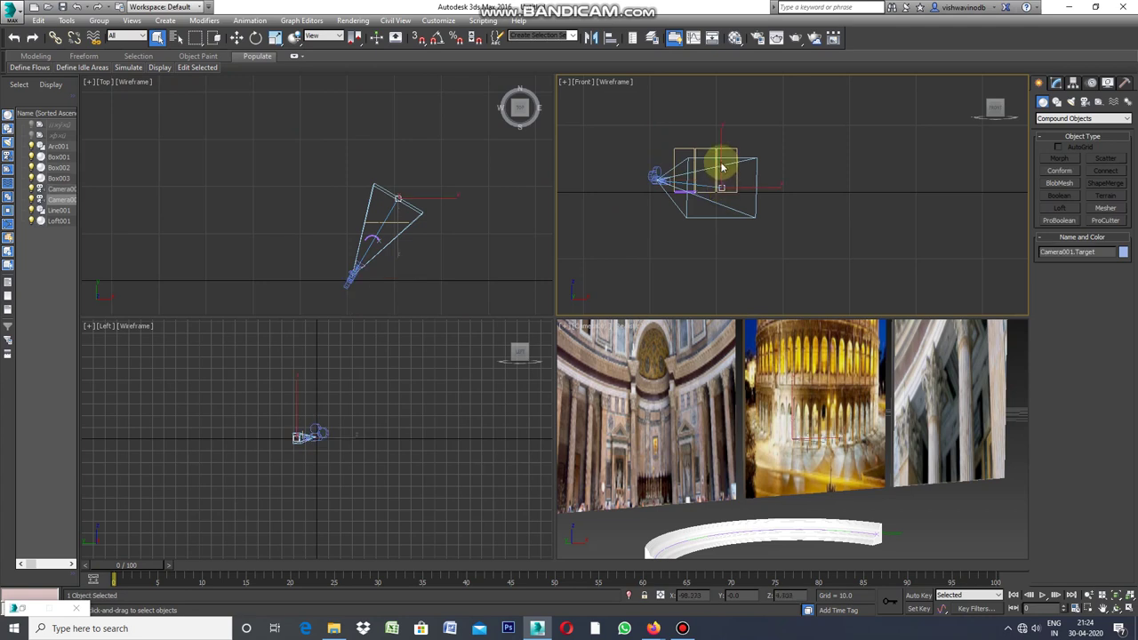
pyautogui.click(237, 37)
pyautogui.click(717, 156)
pyautogui.moveTo(720, 155); pyautogui.dragTo(721, 175)
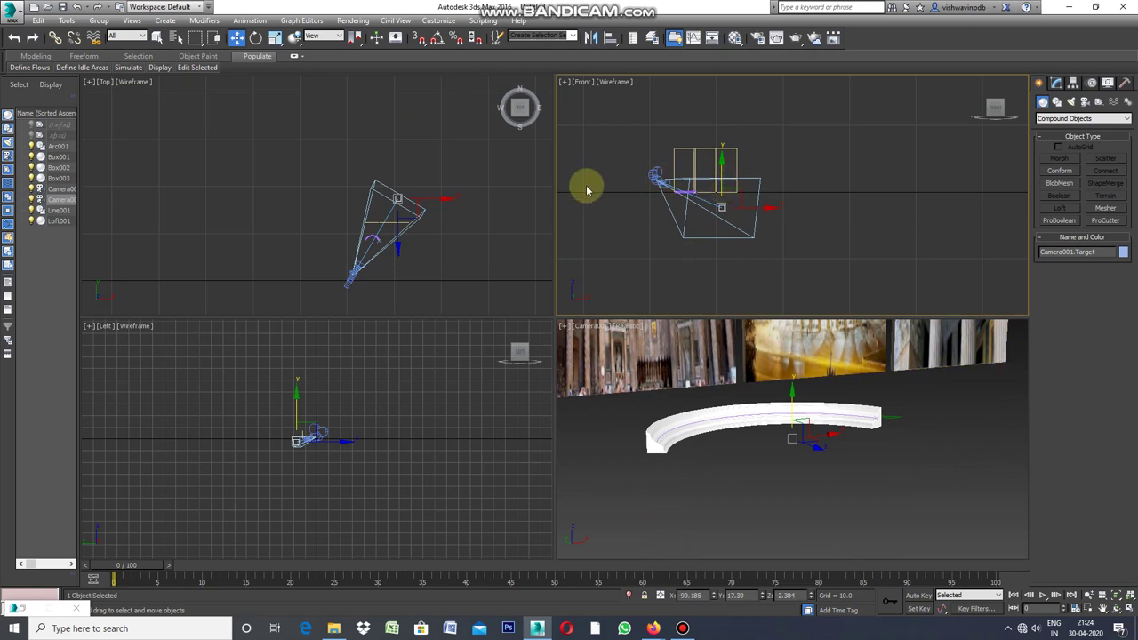
pyautogui.click(348, 279)
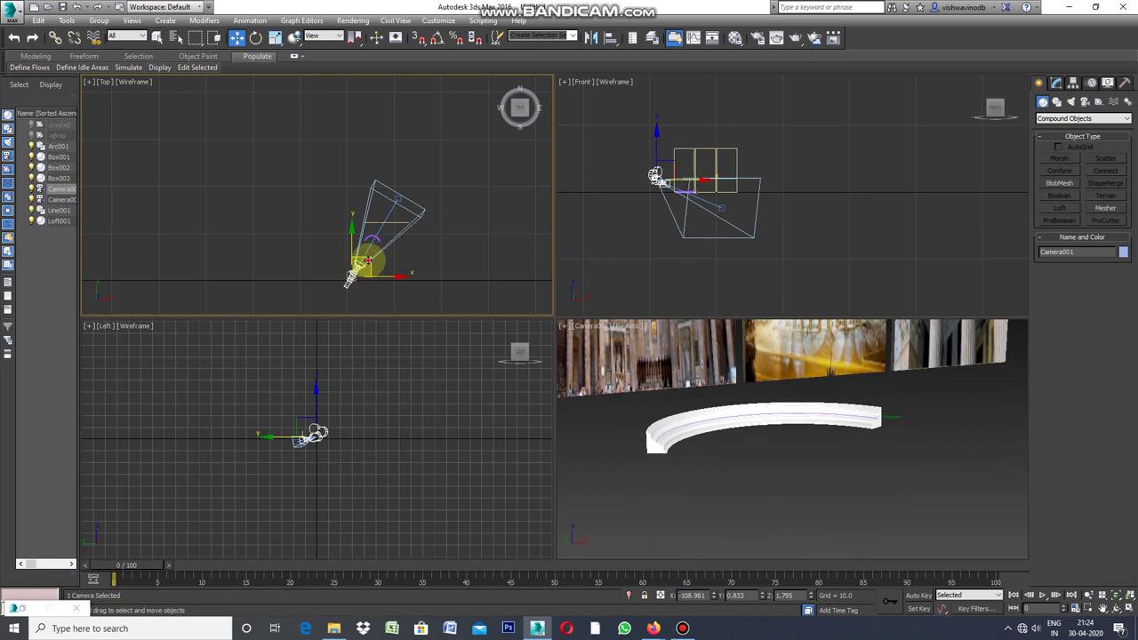
pyautogui.moveTo(350, 278); pyautogui.dragTo(357, 261)
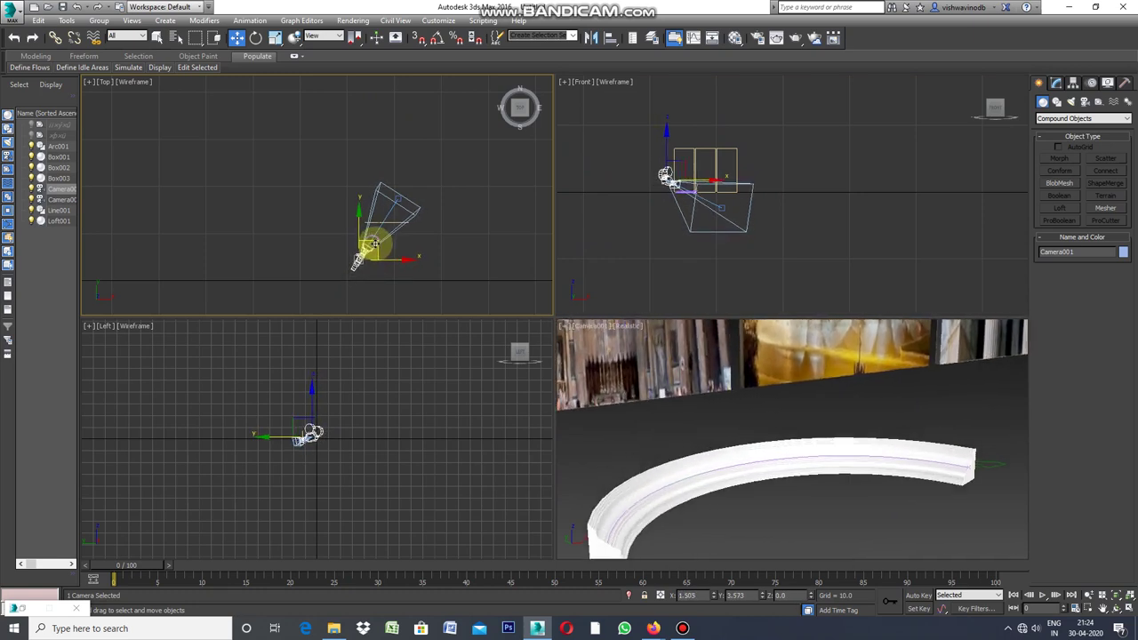